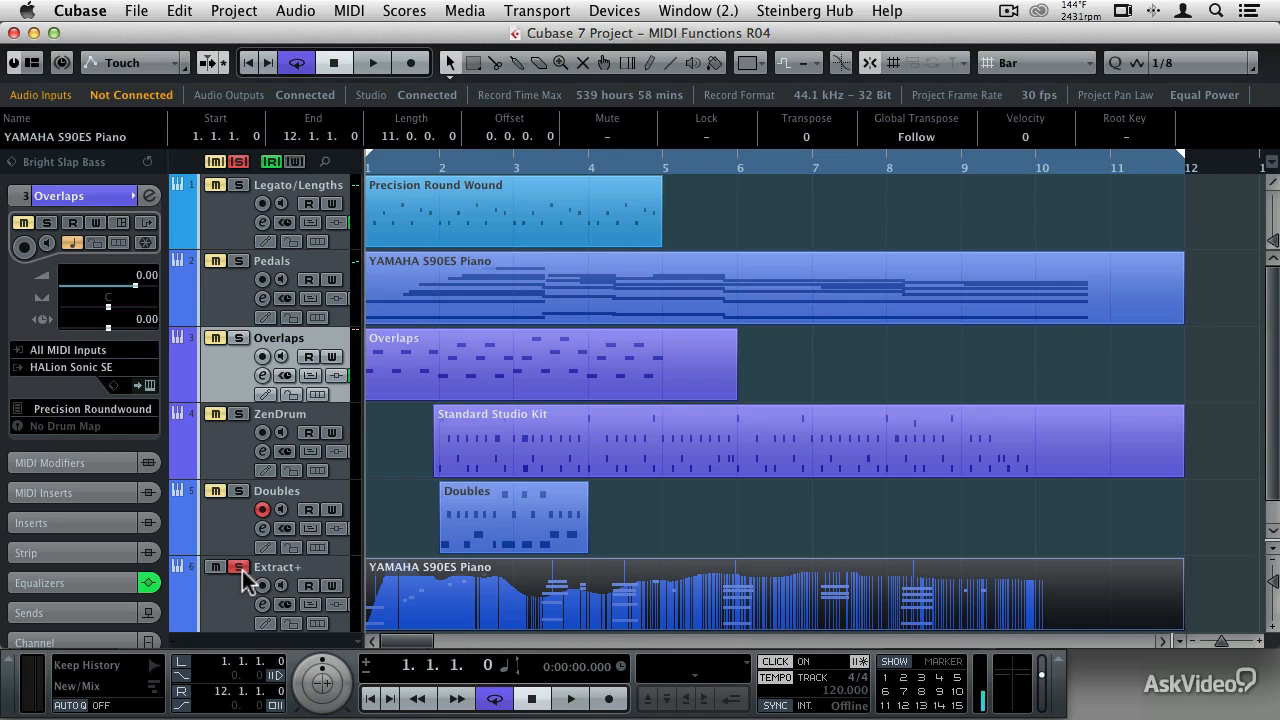
Play the soloed Extract+ track from the project start for about five bars
key("space")
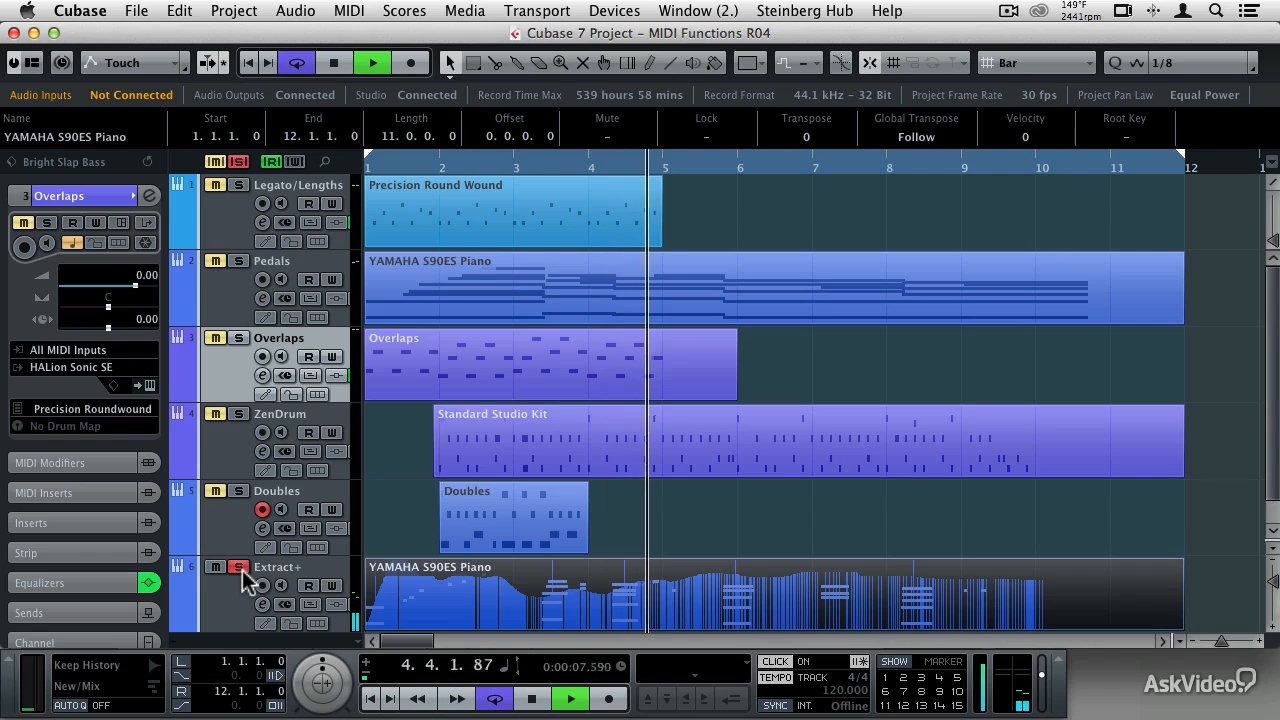
key("space")
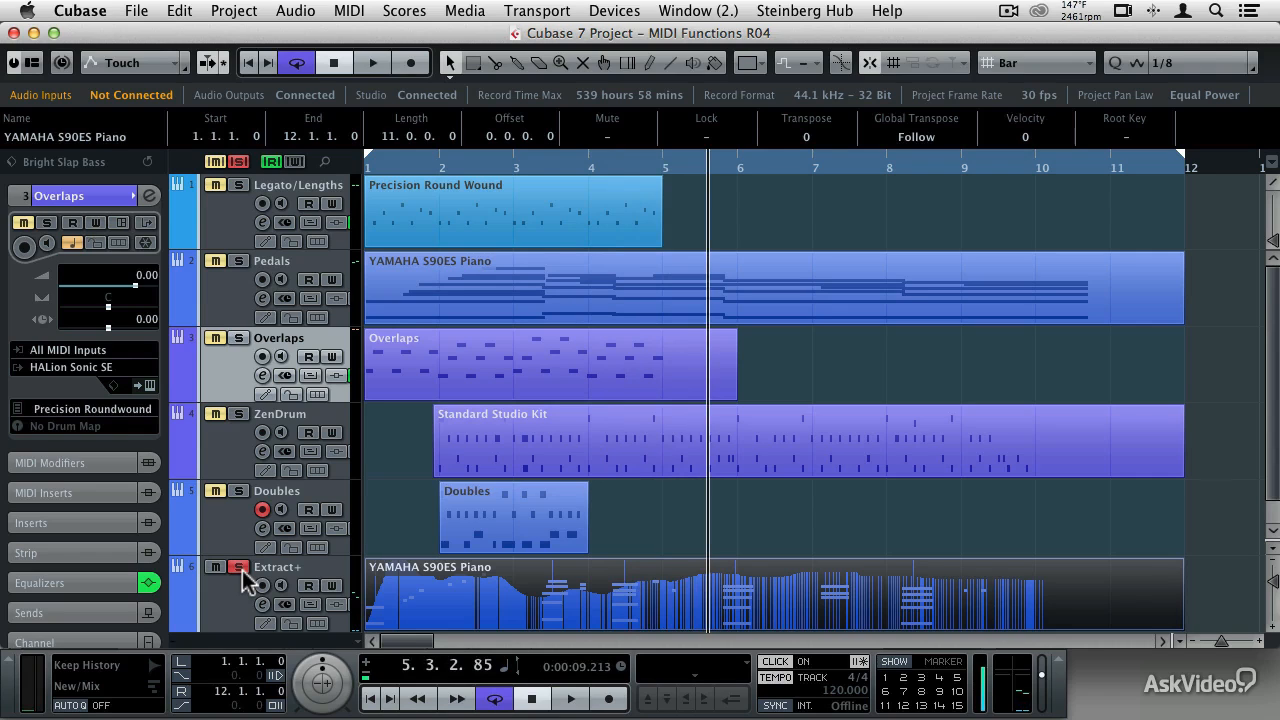
Restrict the polyphony of the piano part on the Extract+ track to 4 voices and play it back
left_click(355, 14)
mouse_move(433, 277)
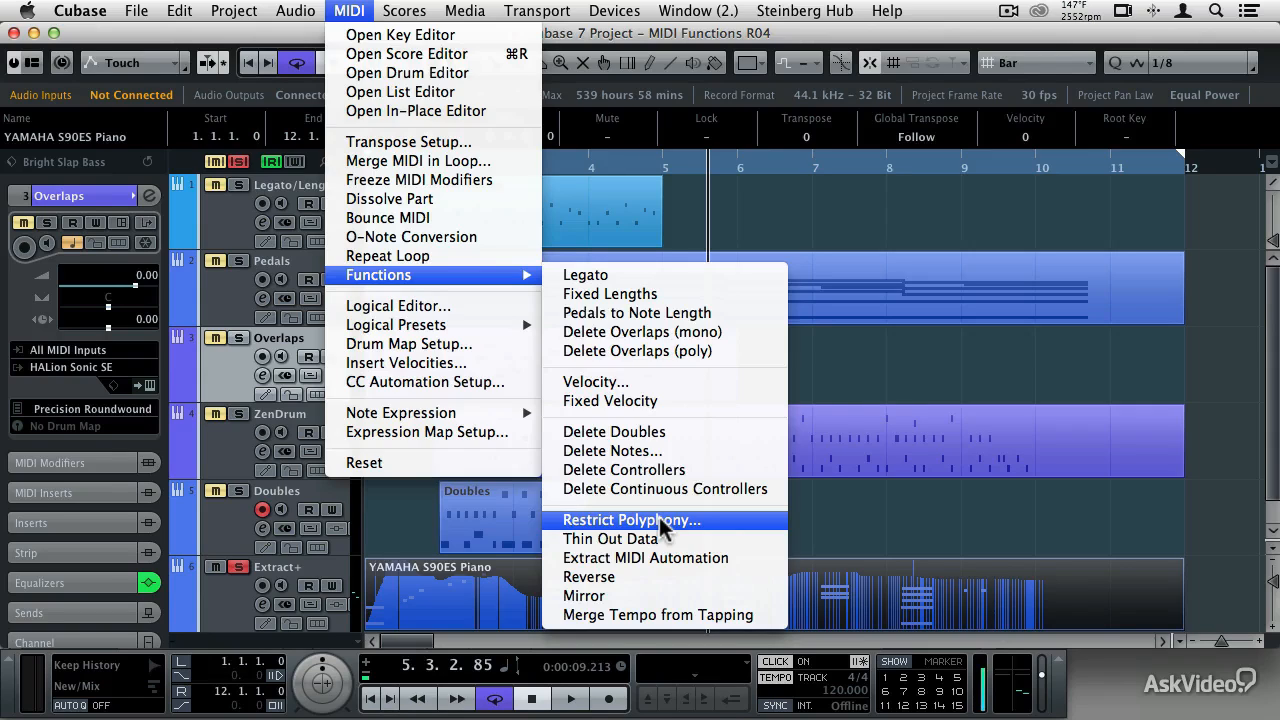
left_click(631, 519)
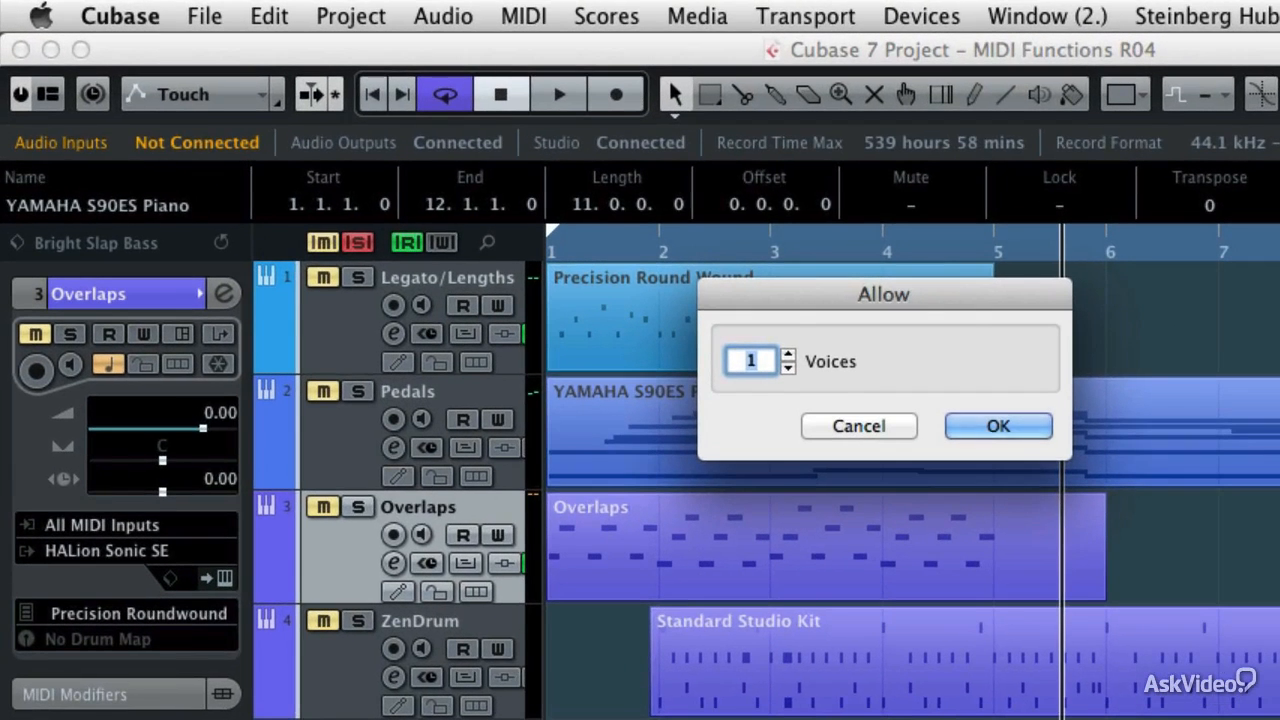
left_click(787, 354)
left_click(787, 354)
left_click(787, 354)
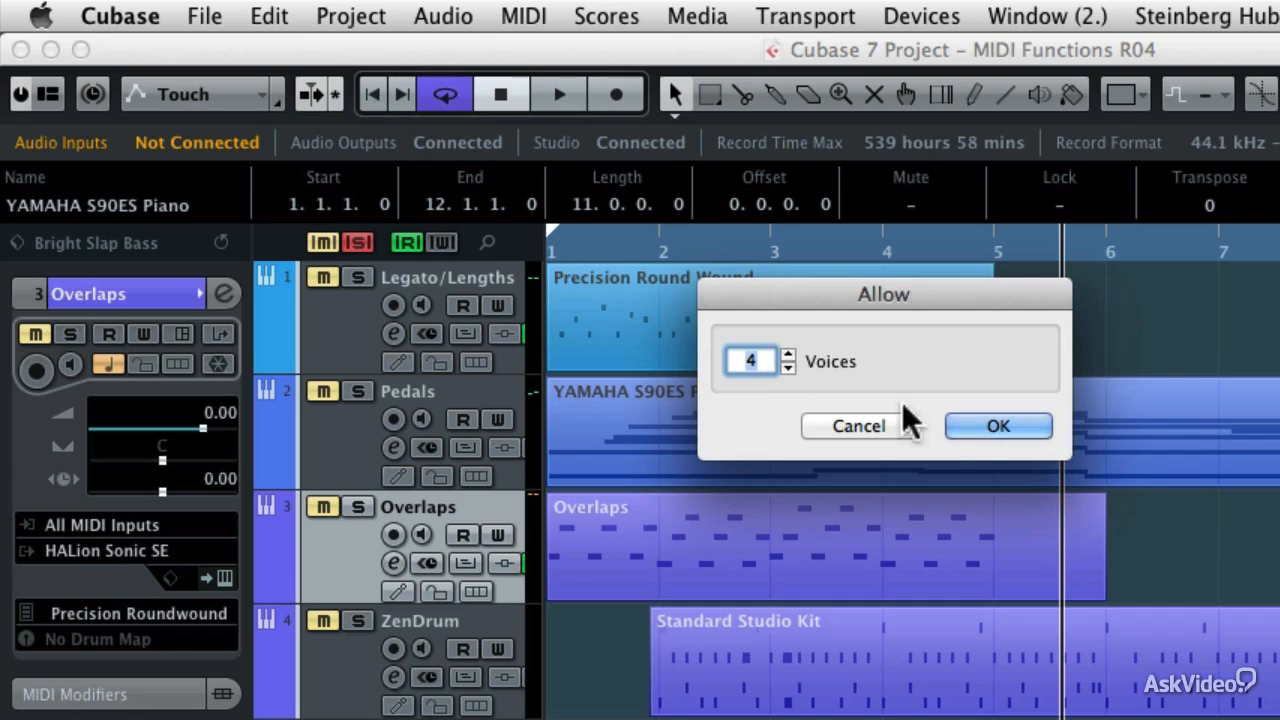
left_click(976, 419)
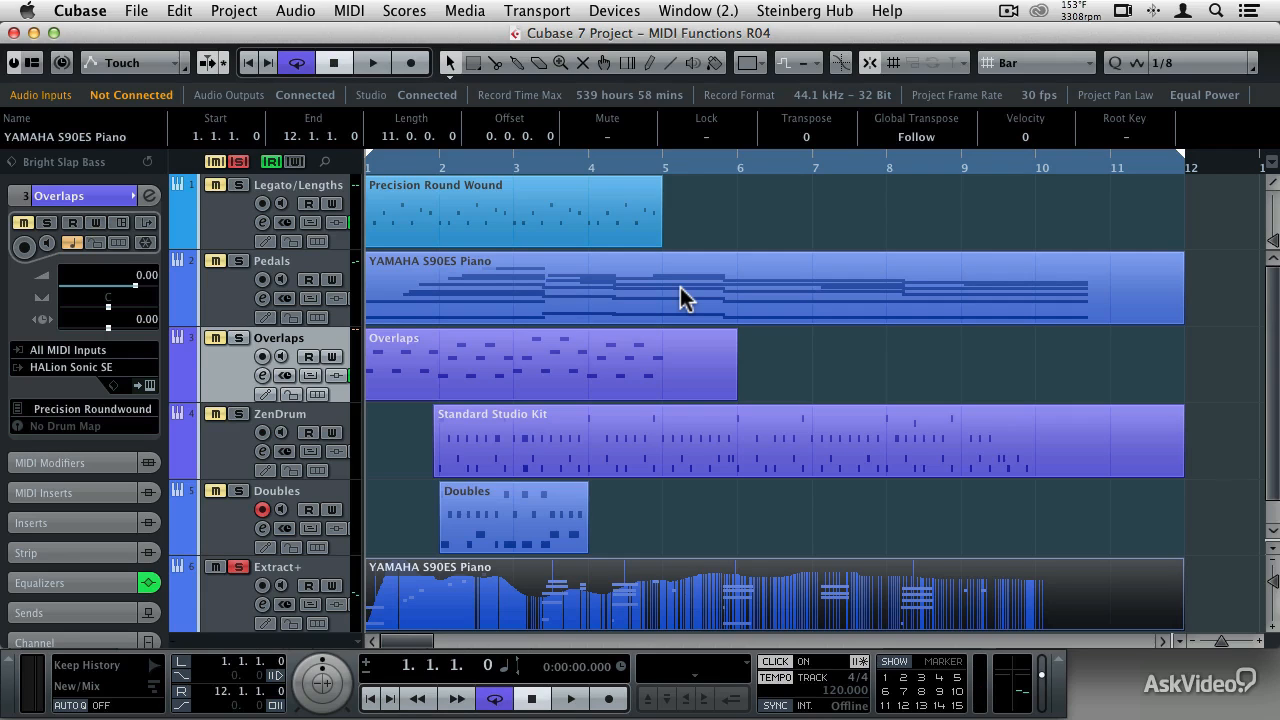
key("space")
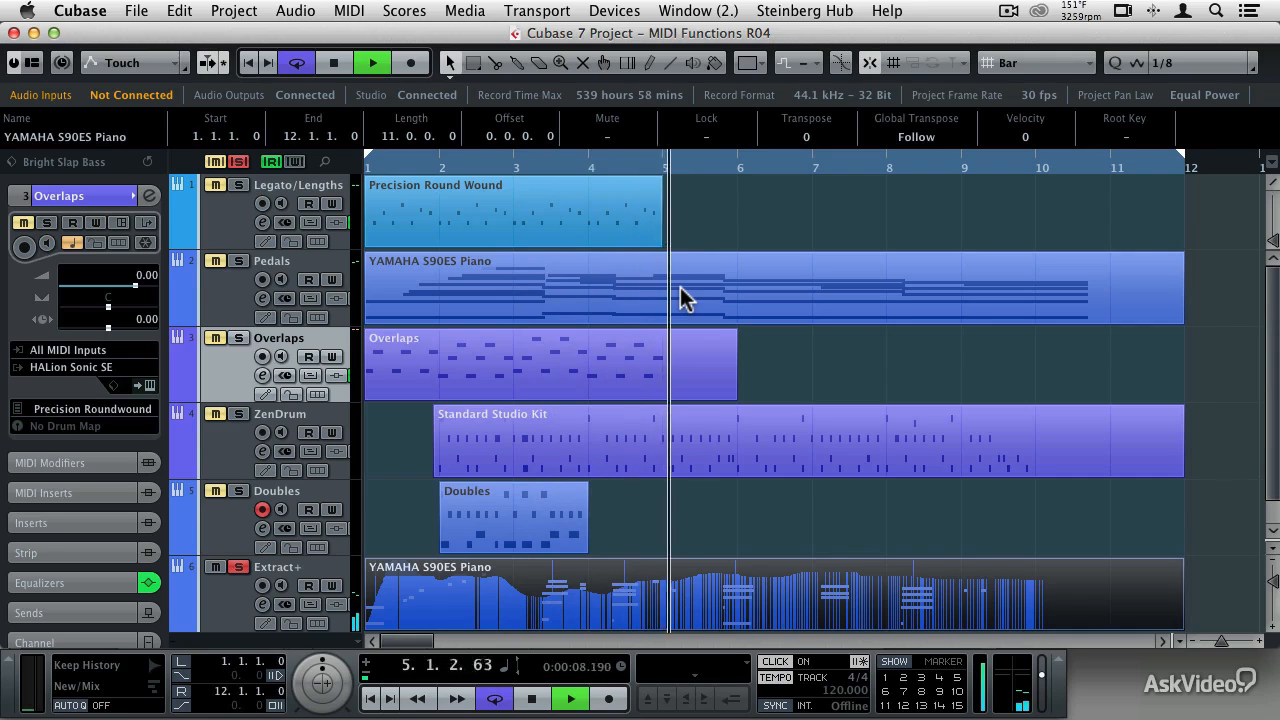
key("space")
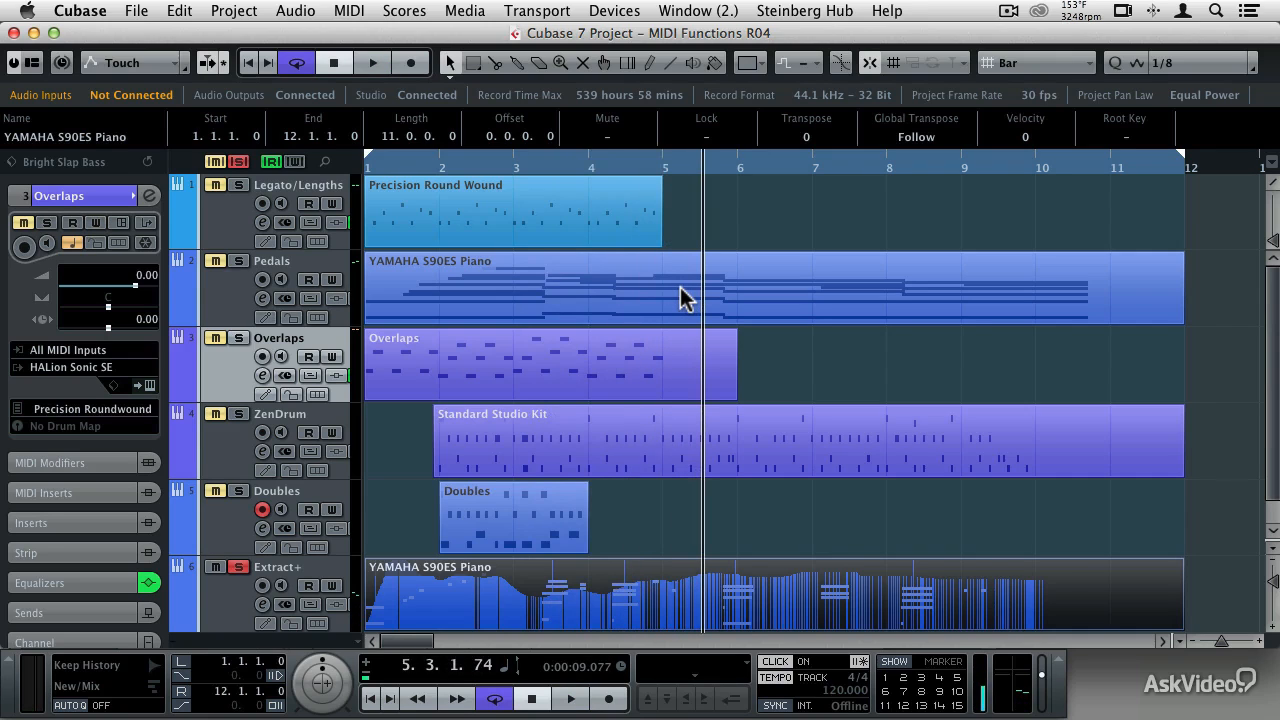
left_click(680, 297)
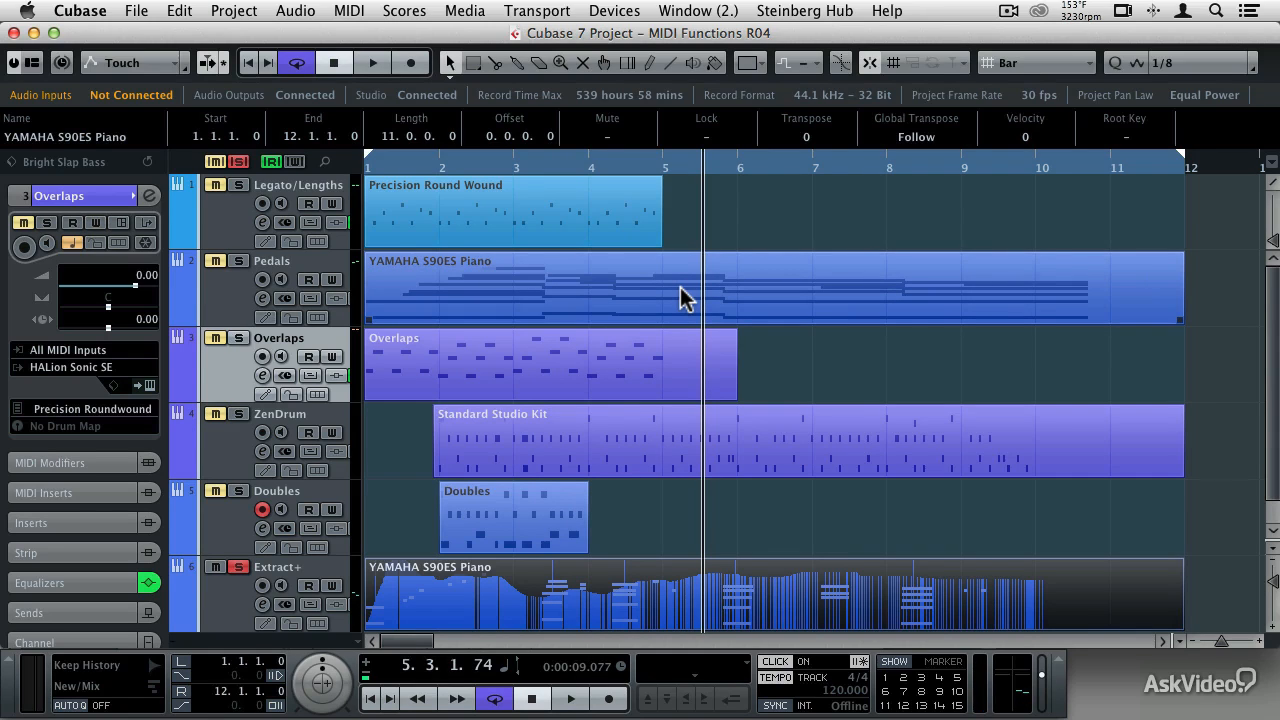
left_click(354, 11)
mouse_move(410, 275)
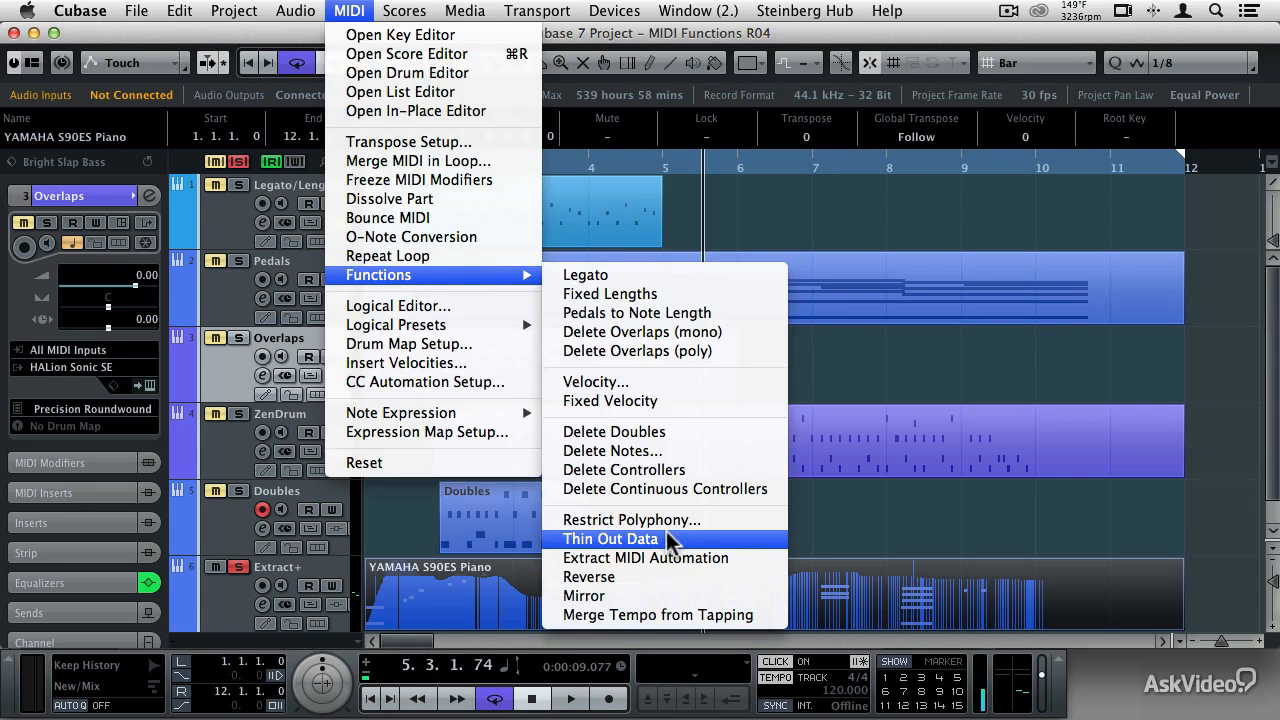
left_click(420, 20)
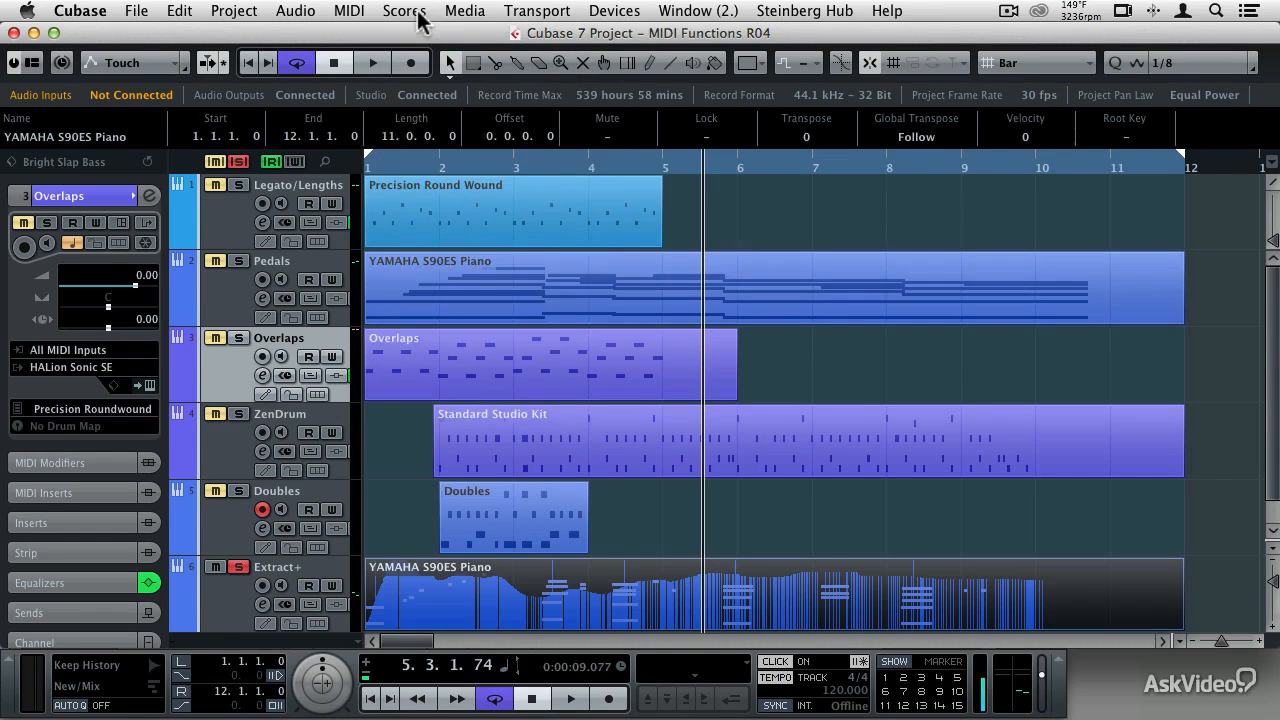
Open the Extract+ piano part in the Key Editor and show its whole CC 7 (Main Volume) curve in the controller lane
left_click(240, 608)
double_click(415, 600)
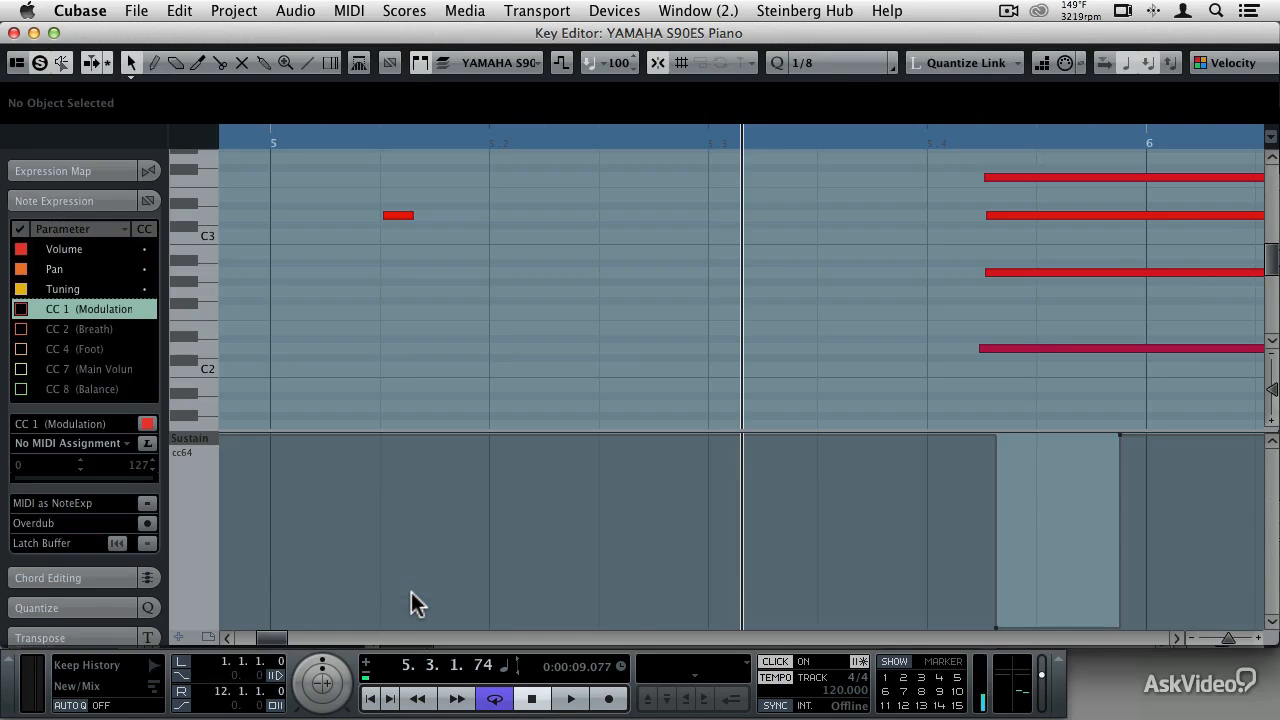
left_click(213, 437)
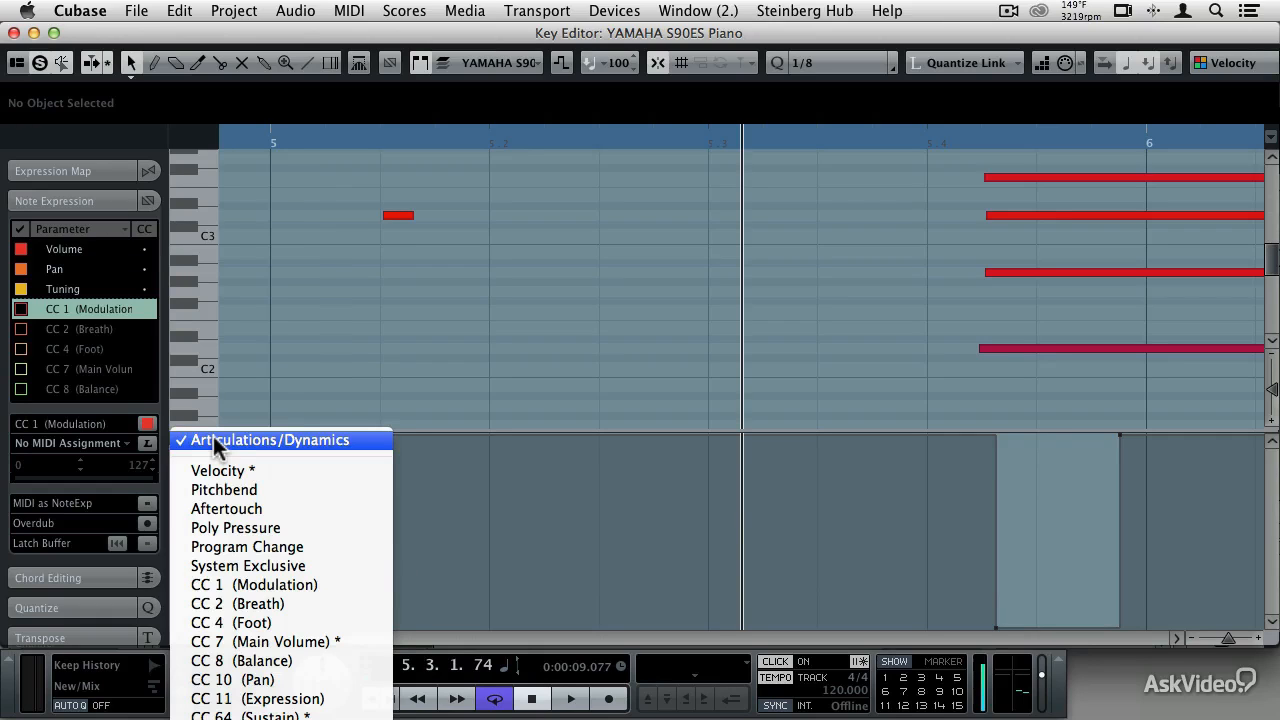
left_click(335, 645)
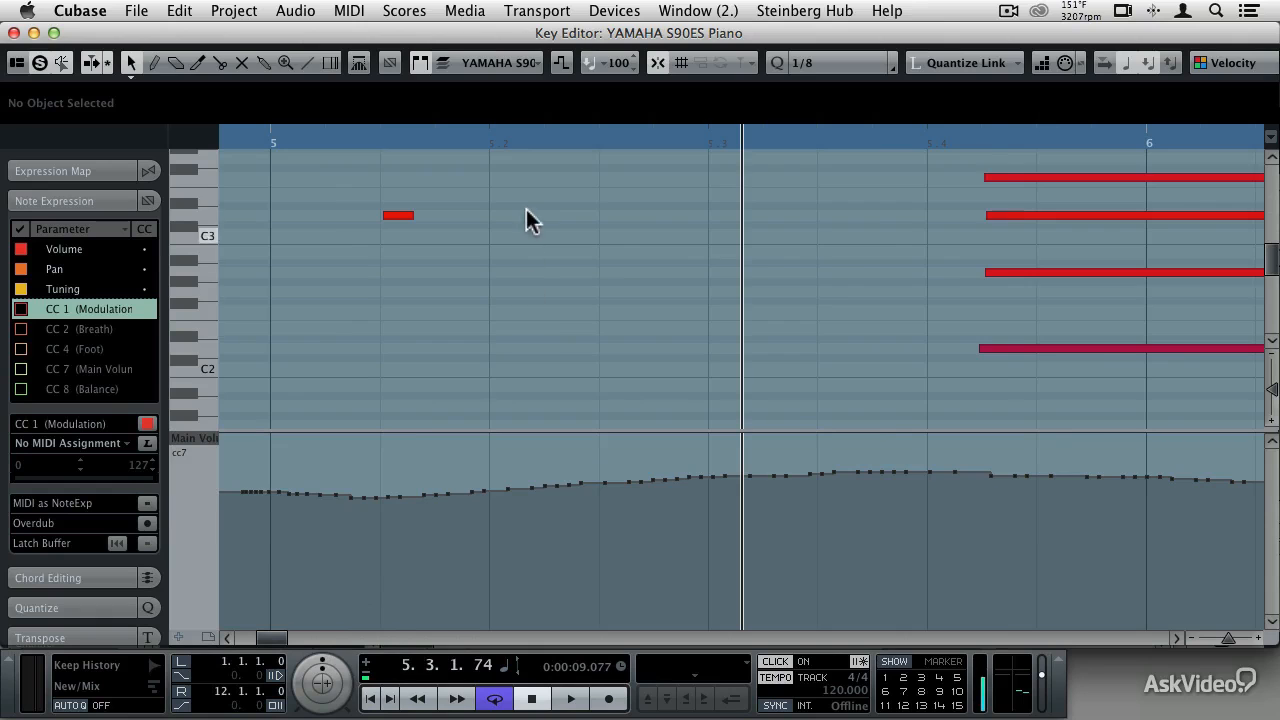
key("g")
key("g")
key("g")
key("g")
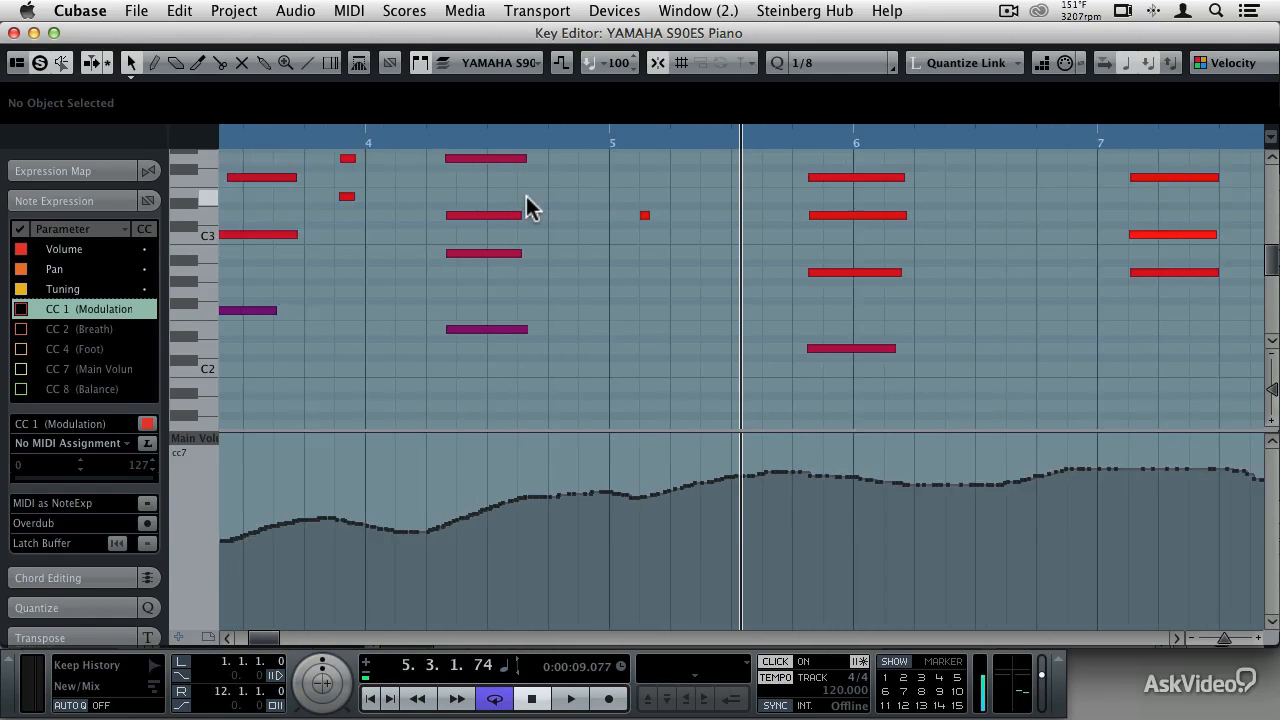
key("g")
key("g")
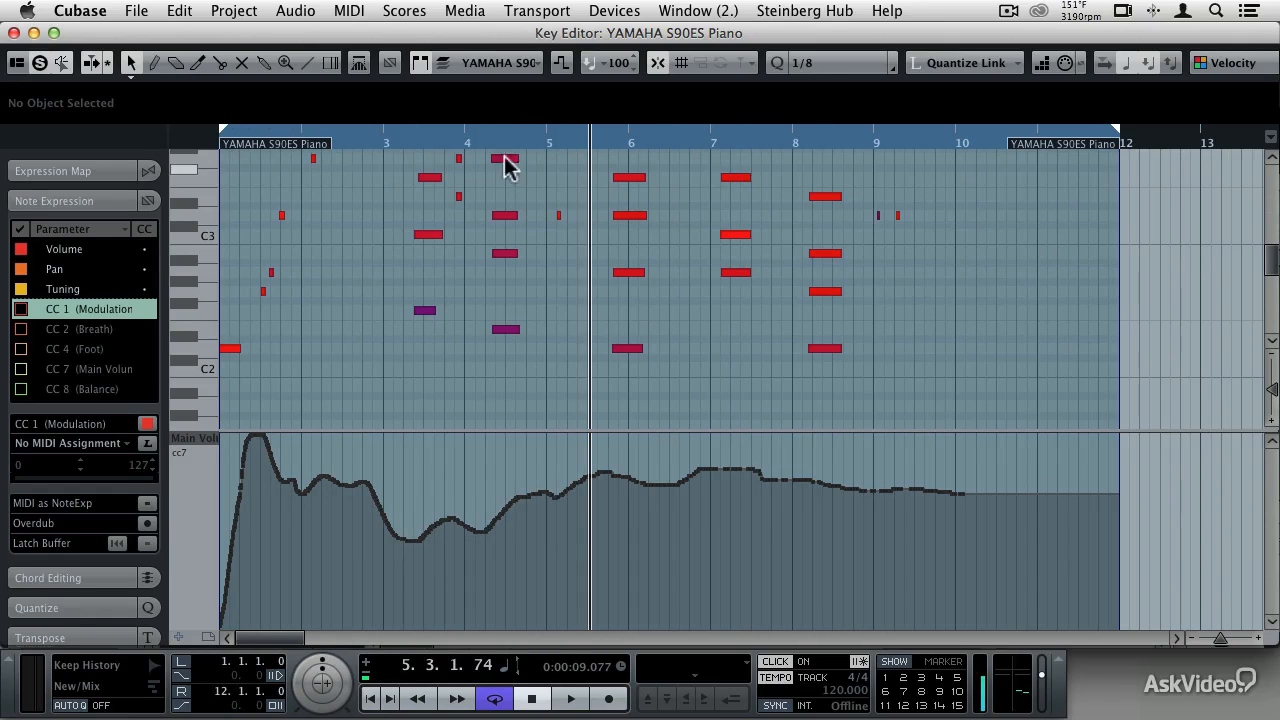
Apply the Thin Out Data function twice to the piano part's controller data
left_click(352, 11)
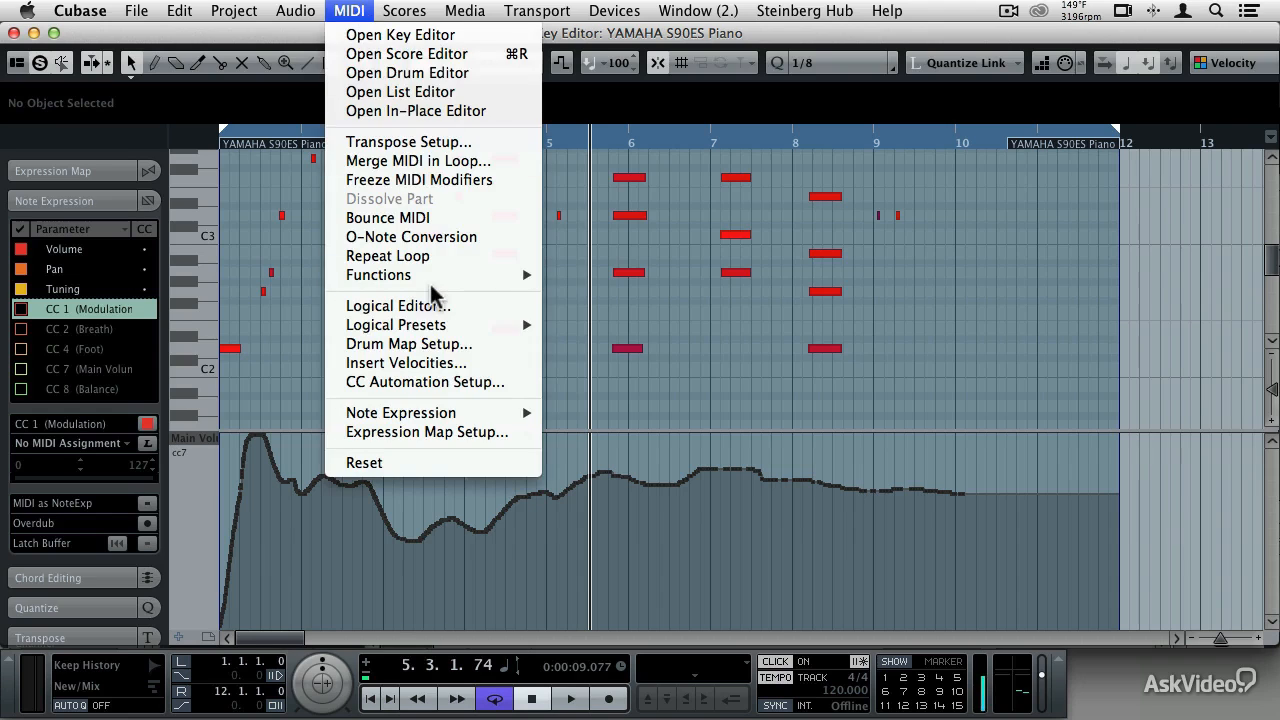
mouse_move(432, 280)
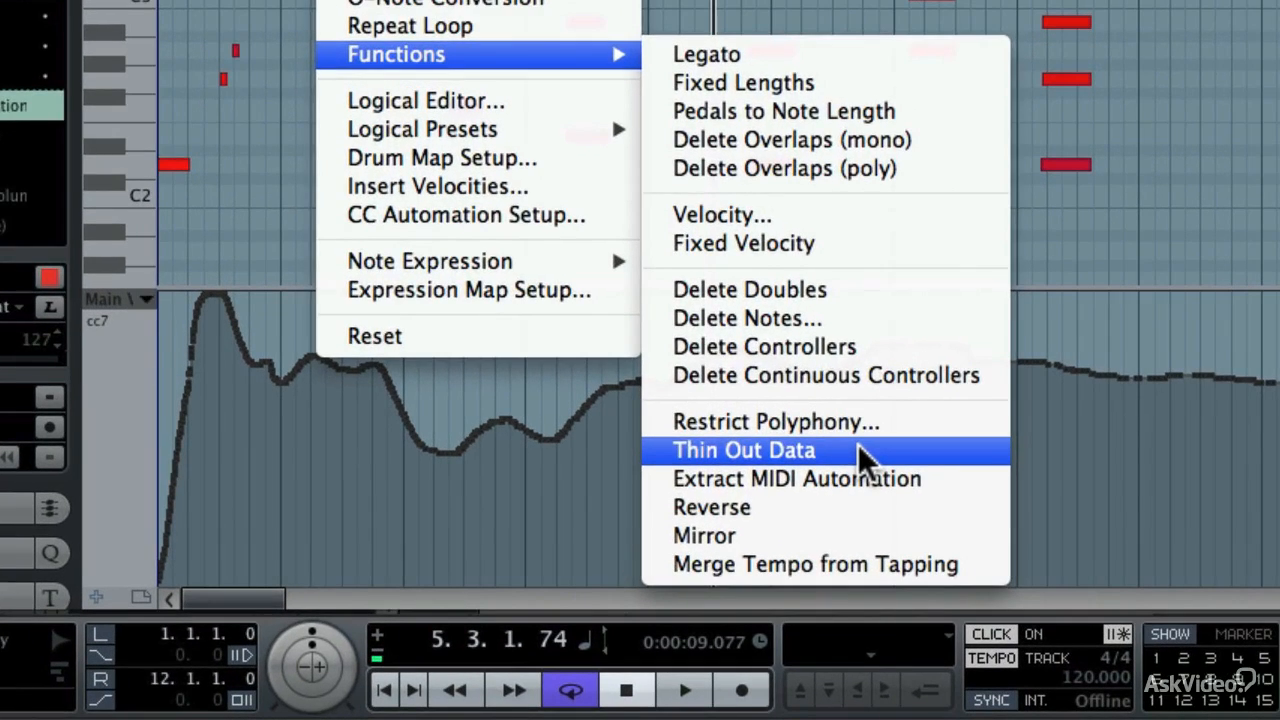
left_click(858, 450)
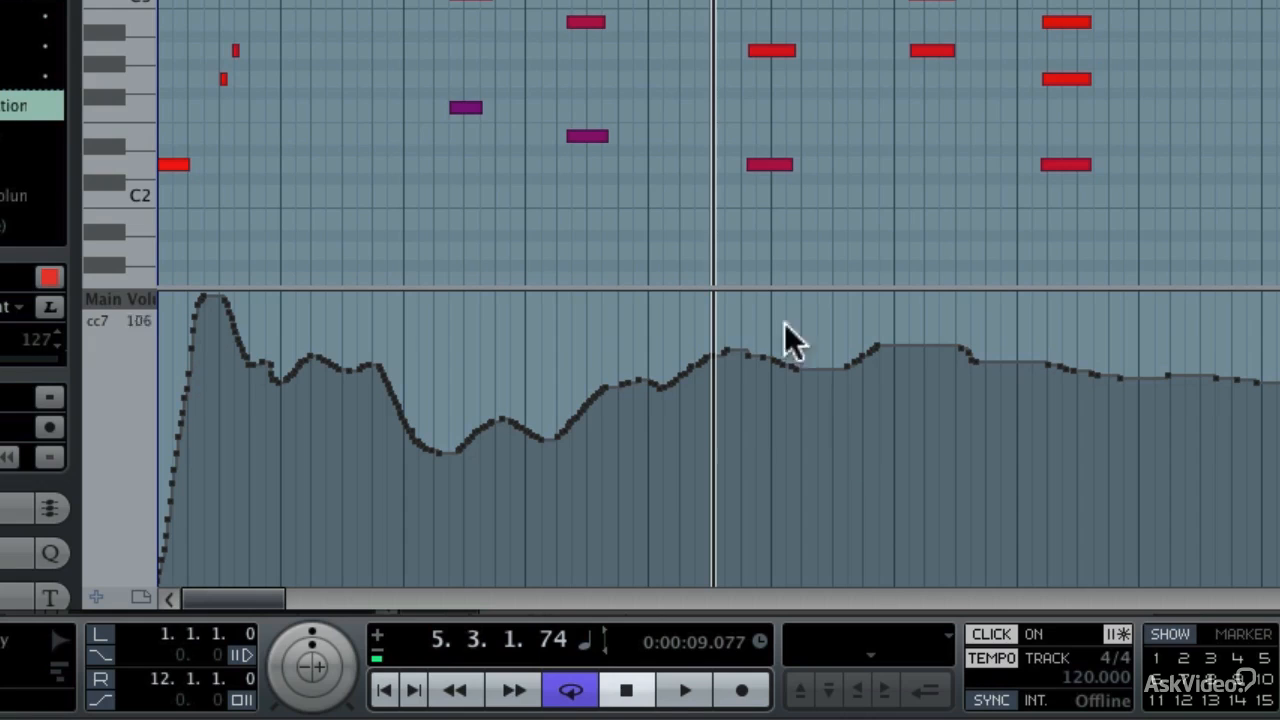
left_click(345, 1)
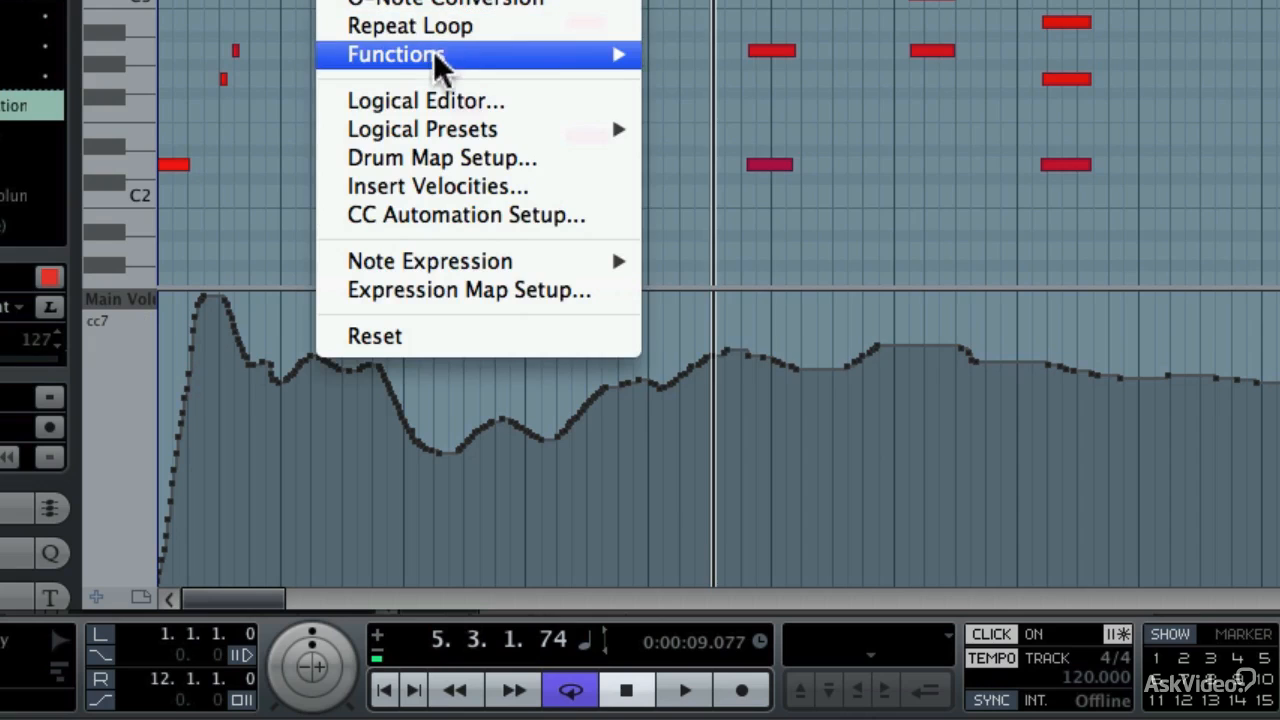
mouse_move(497, 54)
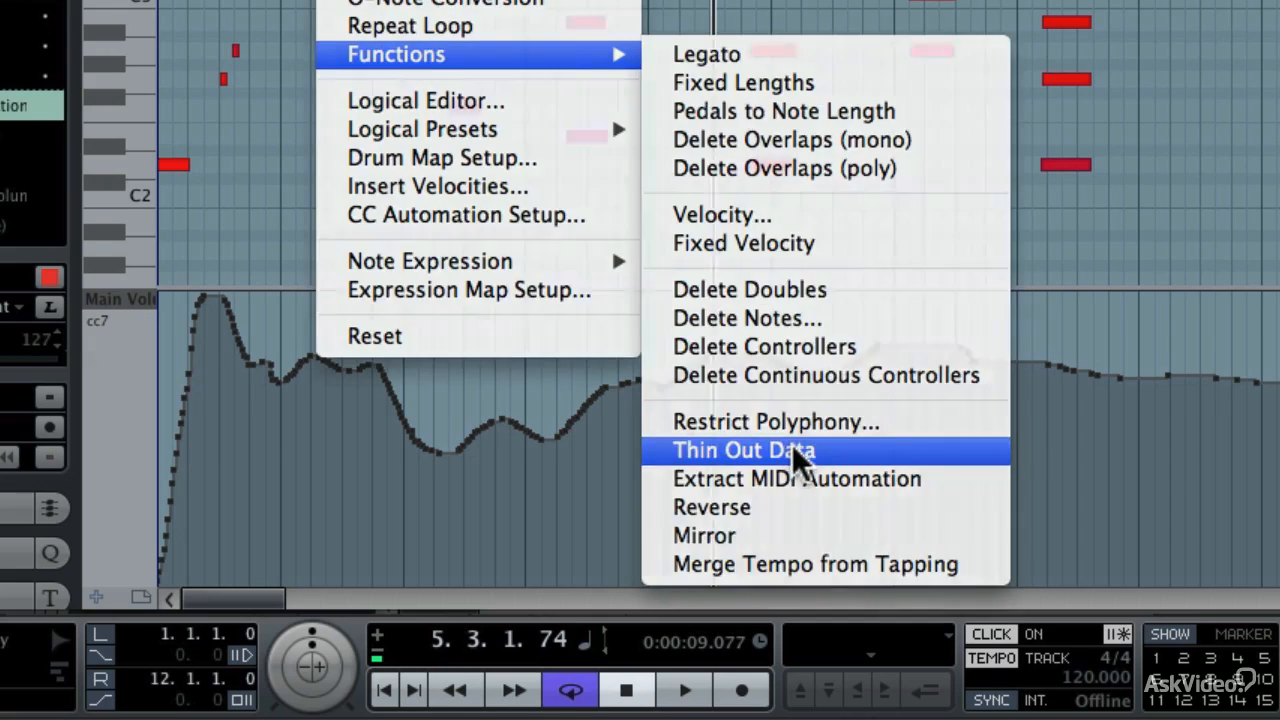
left_click(792, 446)
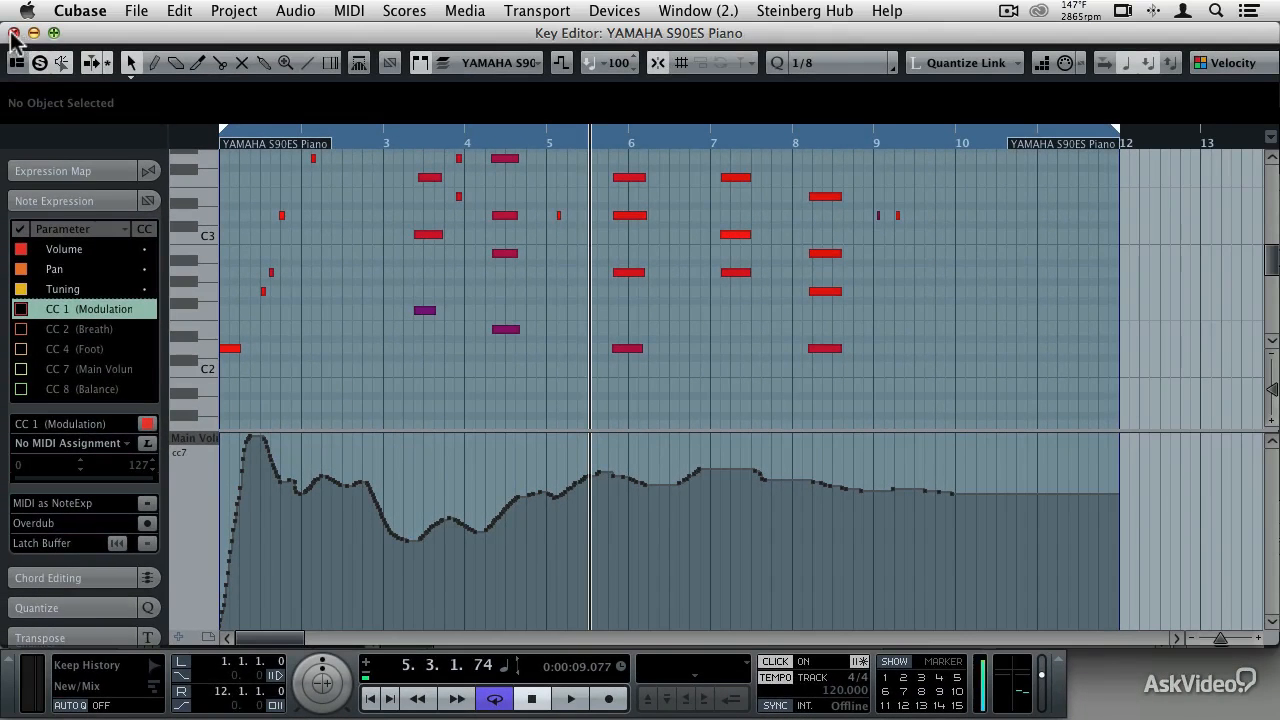
Close the Key Editor and extract the MIDI automation from the Extract+ piano part
left_click(13, 32)
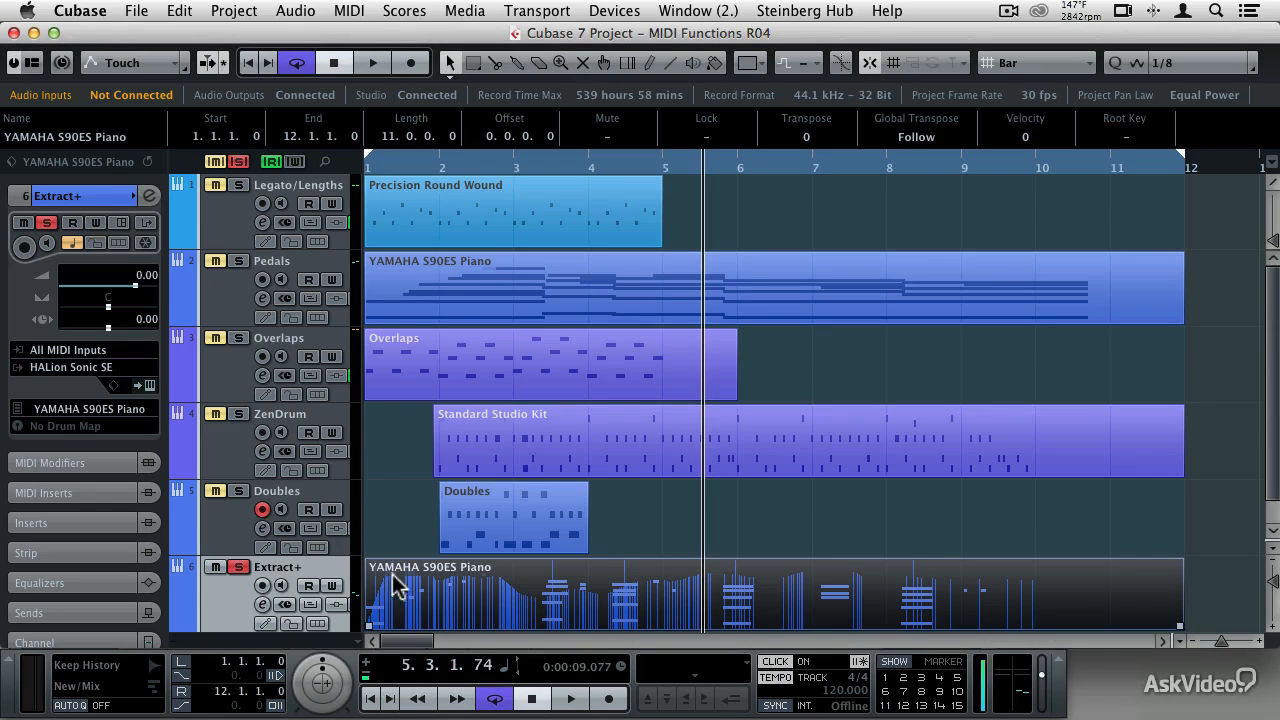
left_click(349, 11)
mouse_move(424, 274)
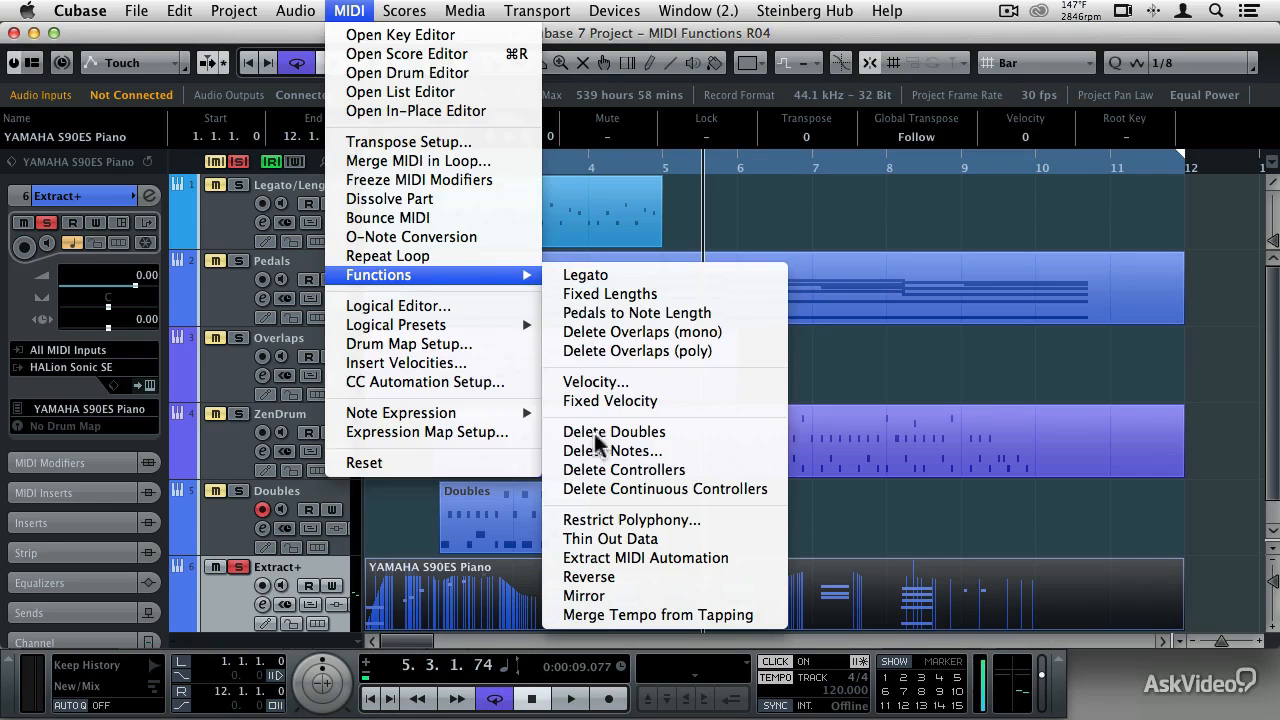
left_click(659, 558)
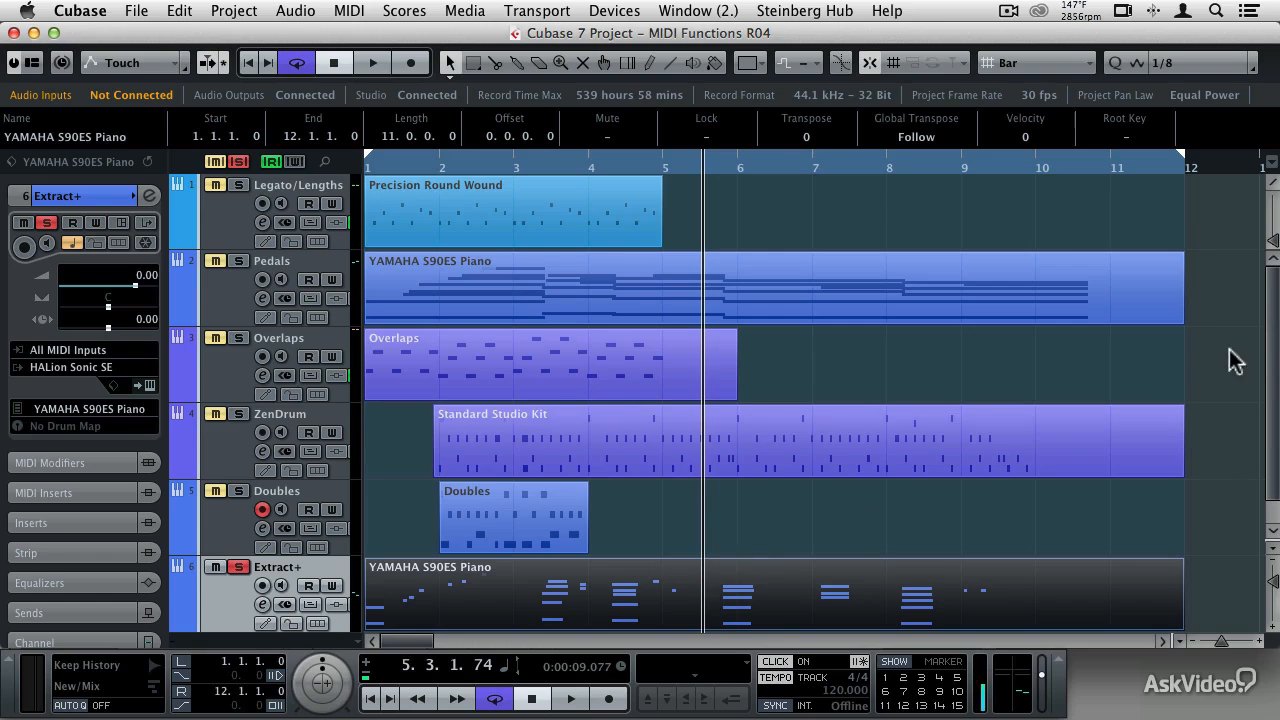
Show the Extract+ track's automation lane and examine the extracted channel volume curve
left_click_drag(1270, 322, 1271, 371)
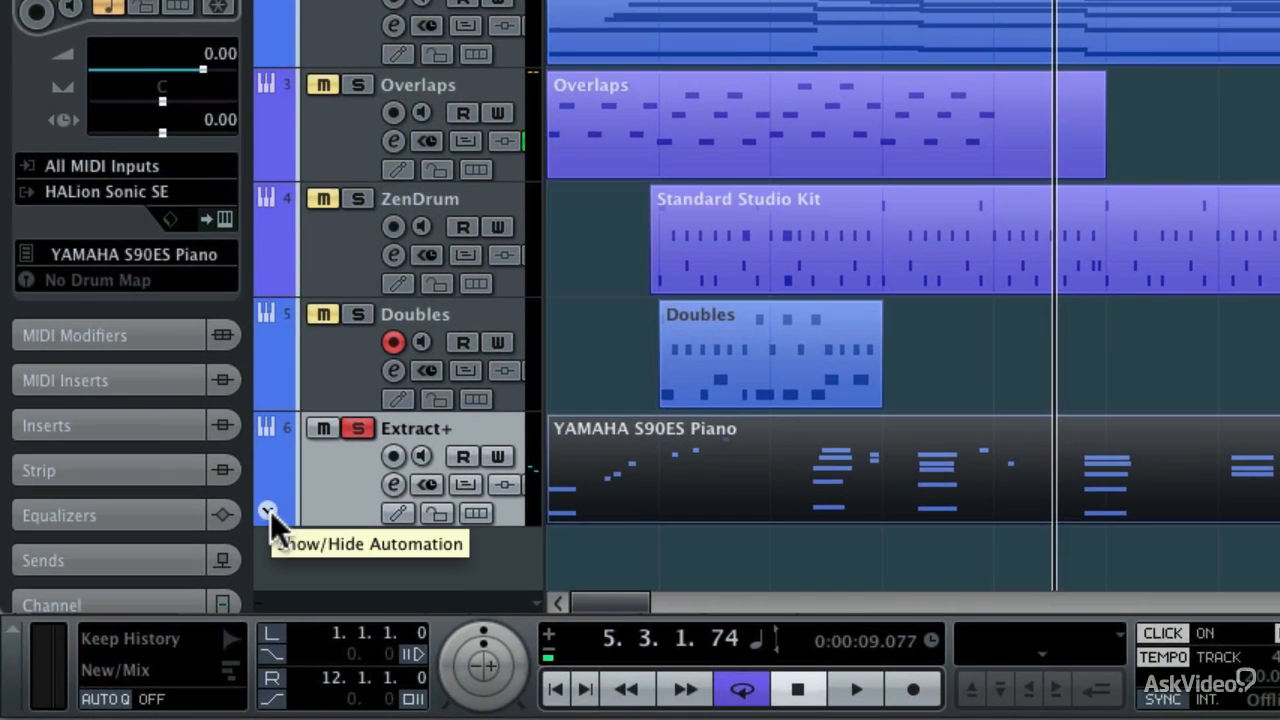
left_click(268, 511)
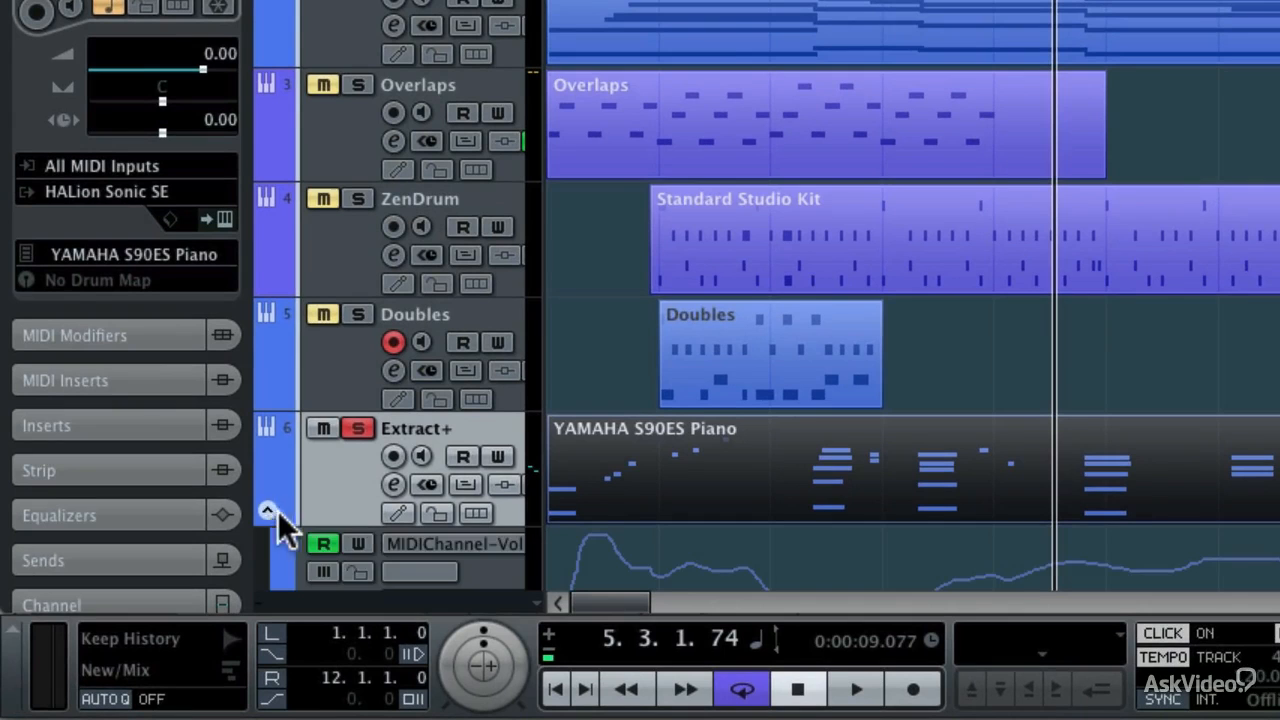
scroll(778, 455, "down", 3)
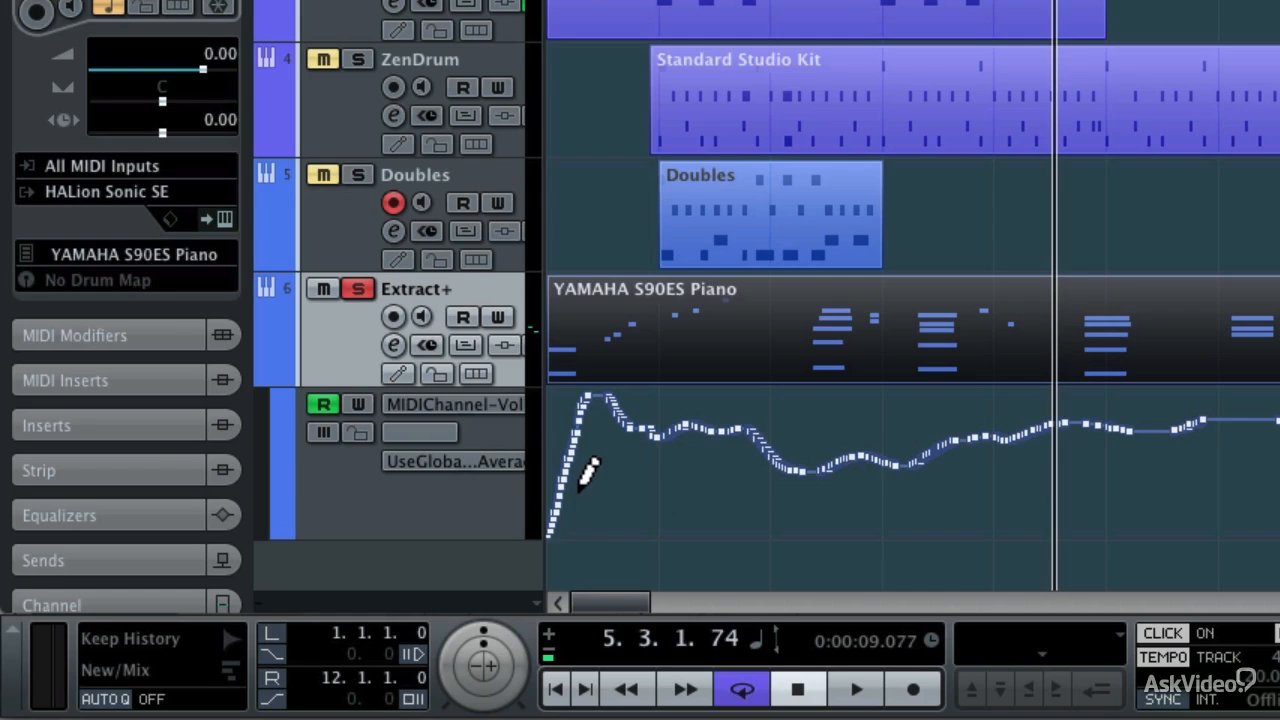
mouse_move(580, 470)
left_mouse_down()
mouse_move(612, 432)
mouse_move(730, 418)
mouse_move(775, 458)
mouse_move(830, 412)
mouse_move(884, 452)
mouse_move(935, 432)
mouse_move(981, 436)
left_mouse_up()
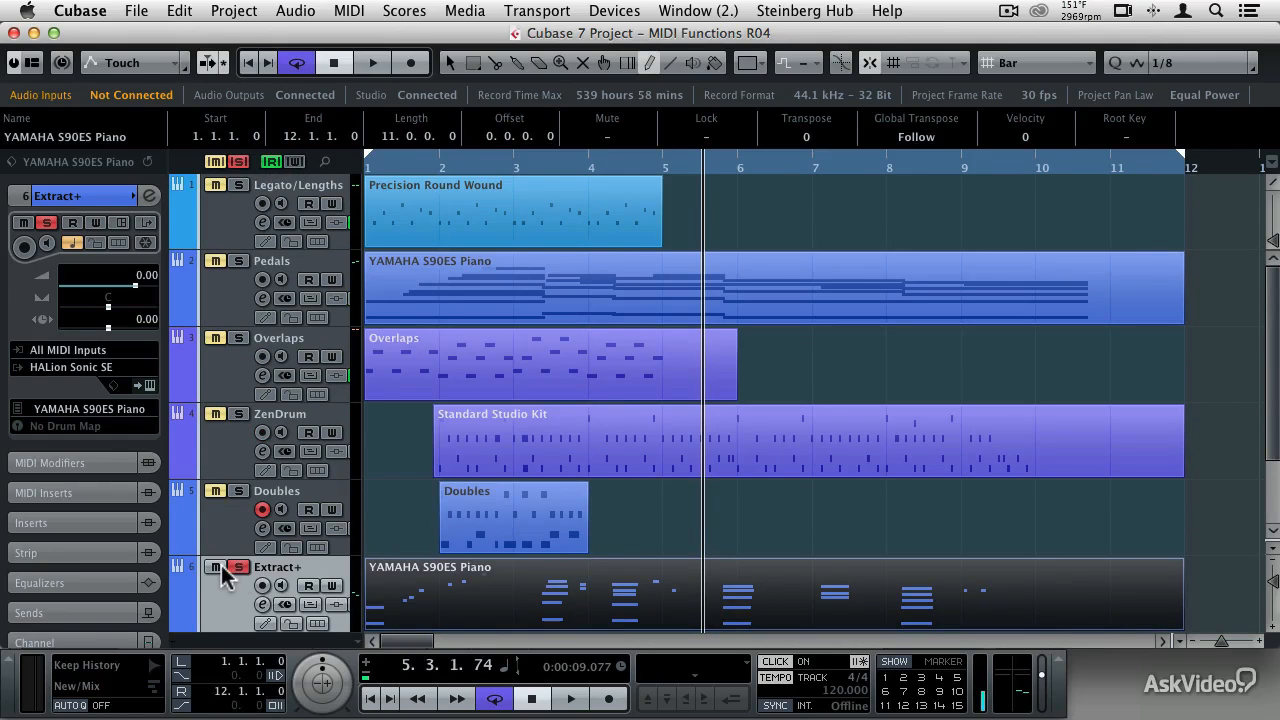
Mute the Extract+ track, and unmute and solo the Overlaps track
left_click(219, 566)
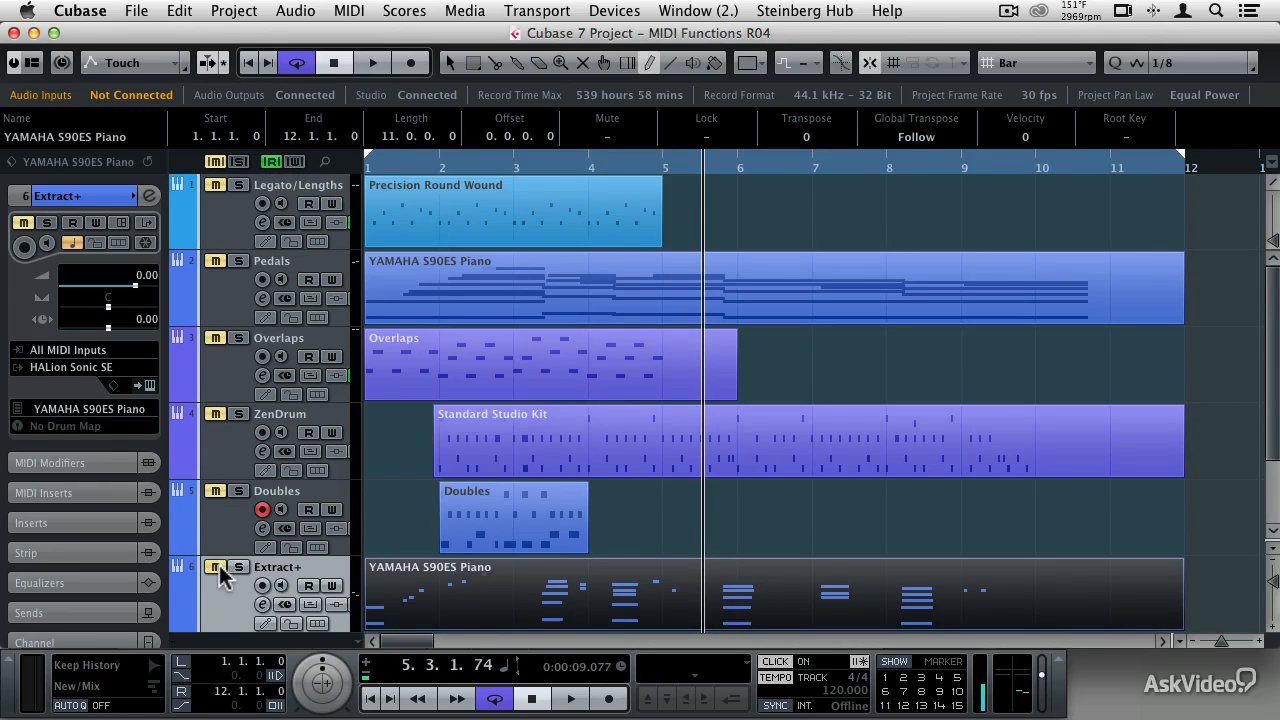
left_click(215, 338)
left_click(220, 364)
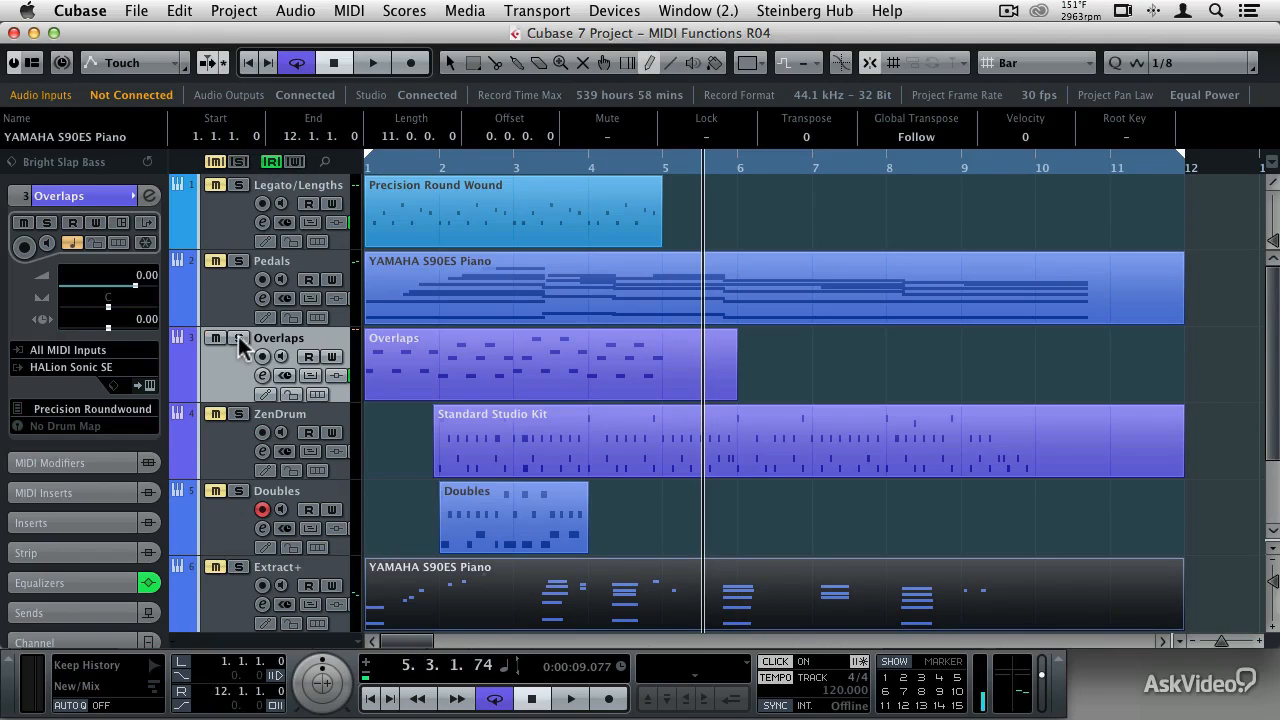
left_click(238, 339)
Select the Overlaps part and play it from the project start for about three bars
key("Home")
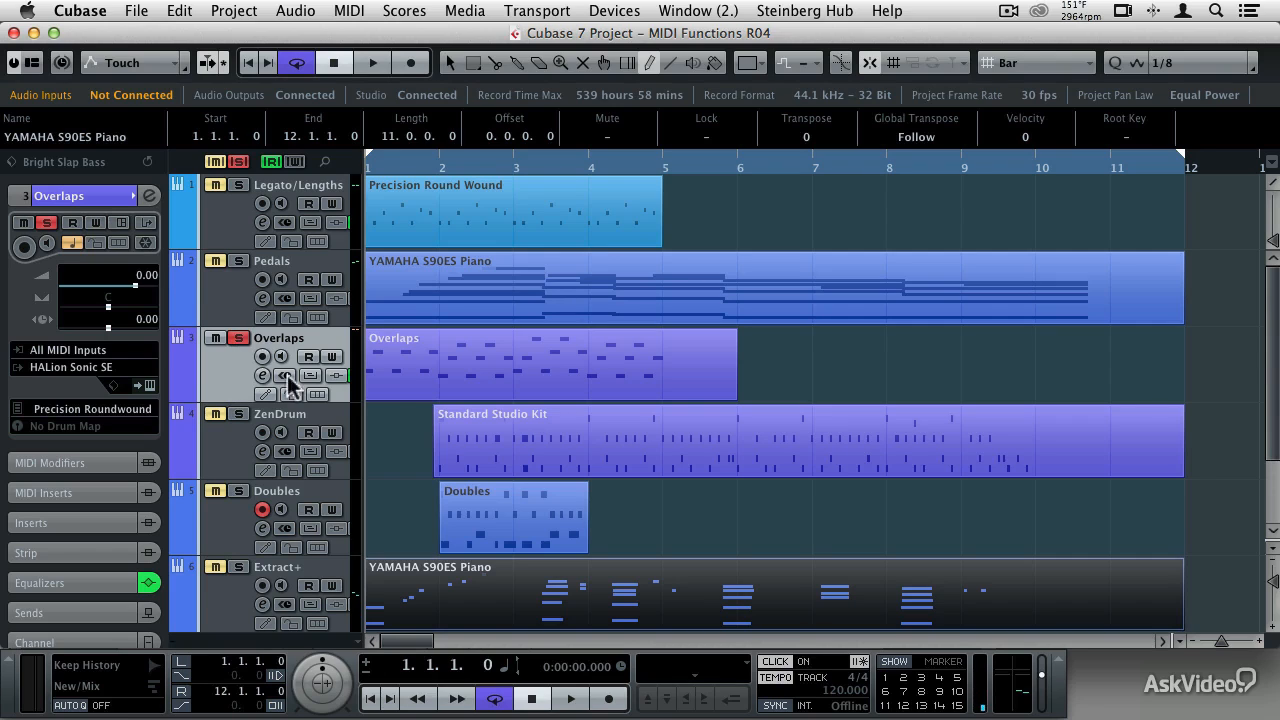
left_click(399, 378)
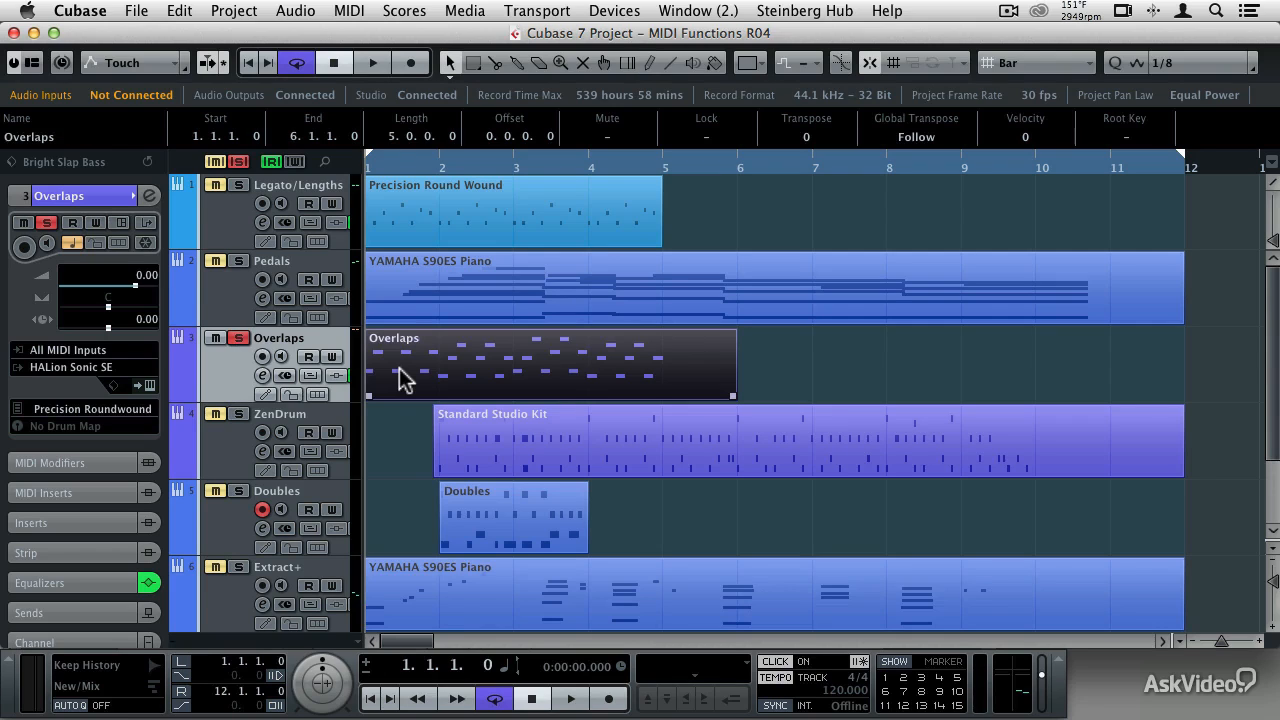
key("space")
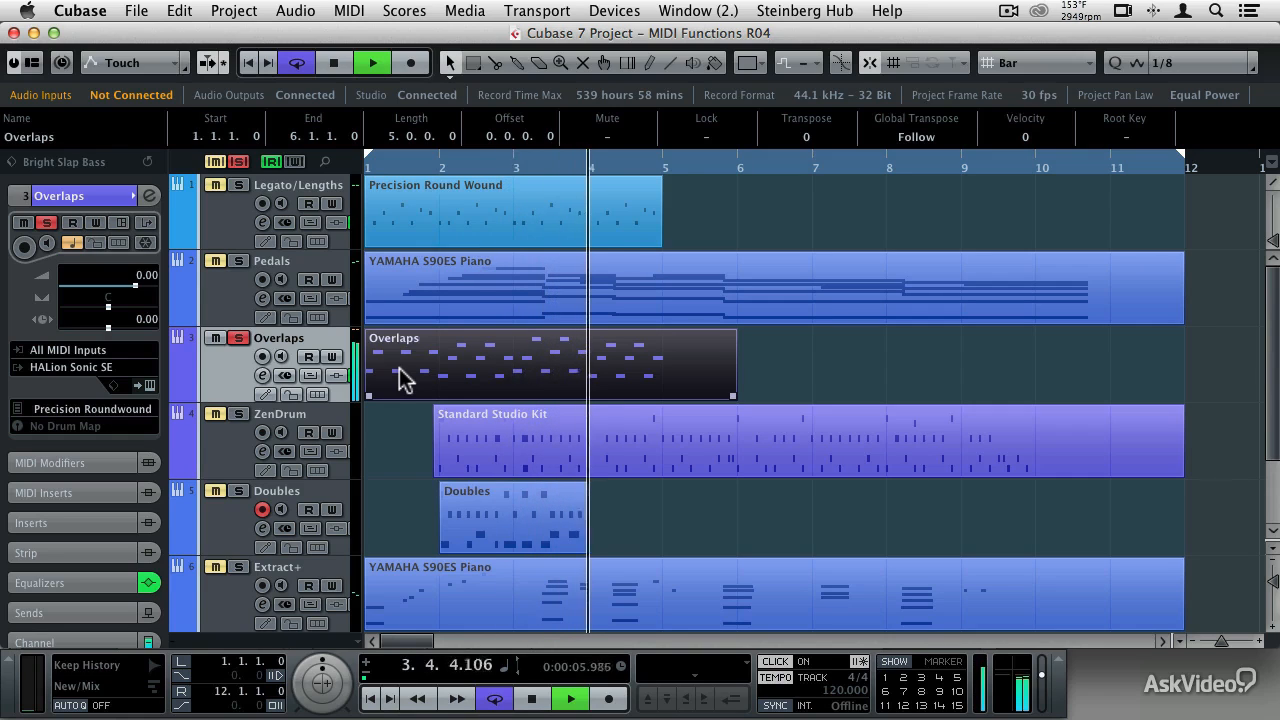
key("space")
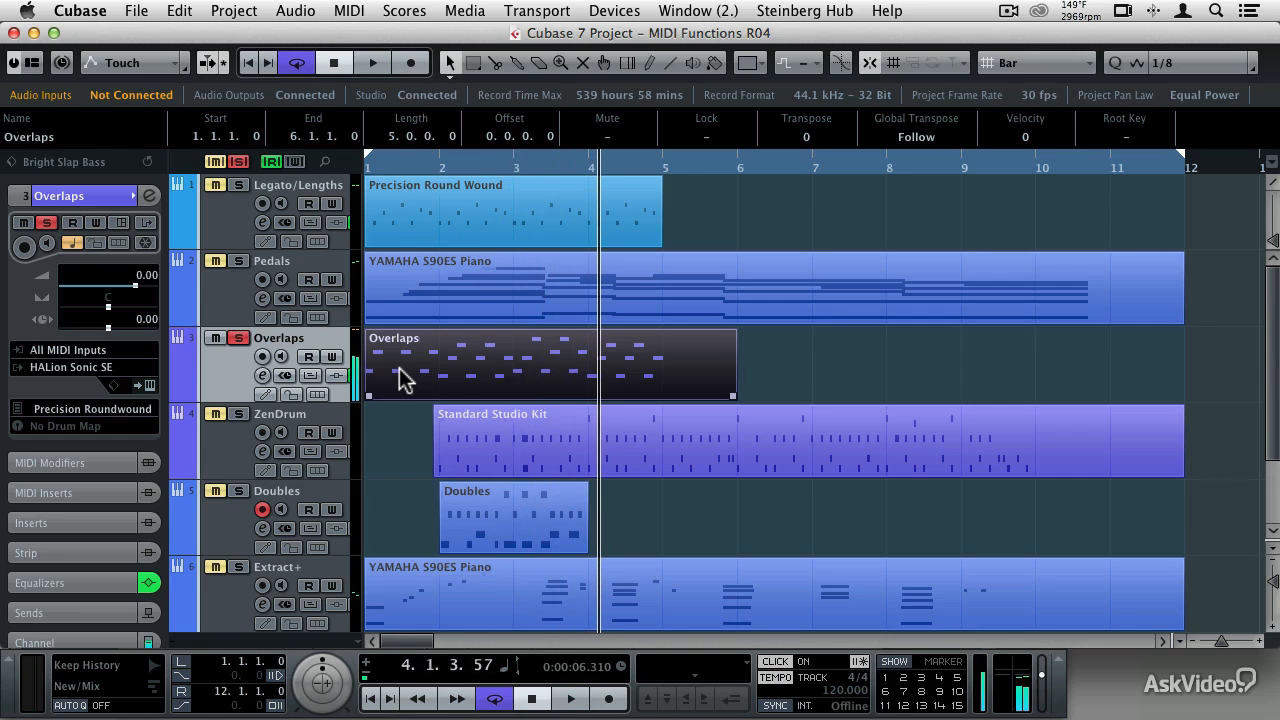
Reverse the notes of the Overlaps part and play it from the project start
left_click(349, 10)
mouse_move(450, 276)
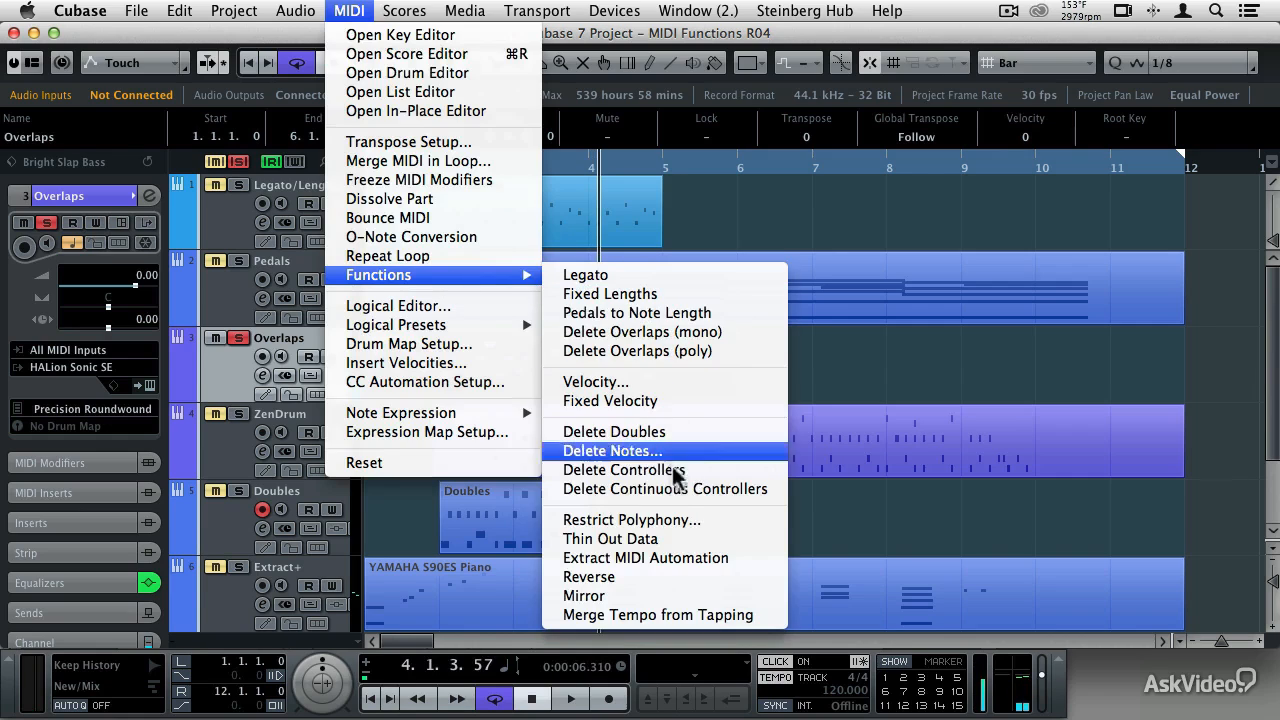
left_click(673, 577)
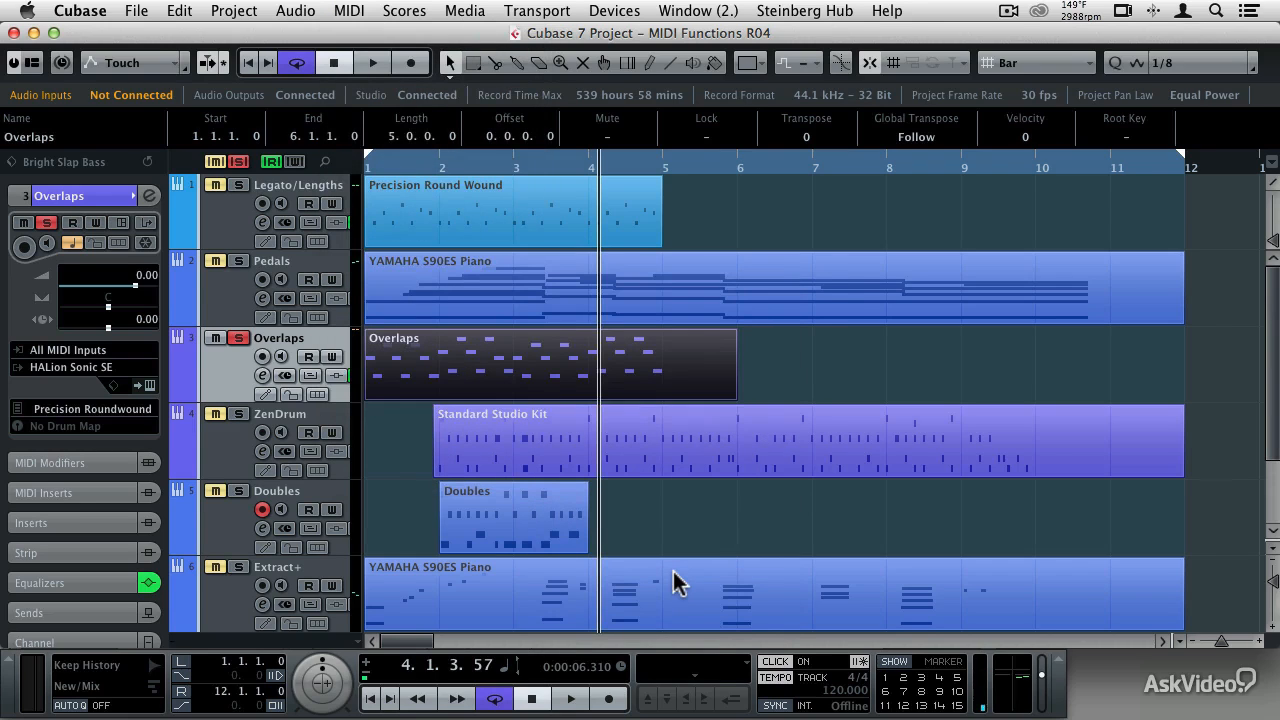
key("Home")
key("space")
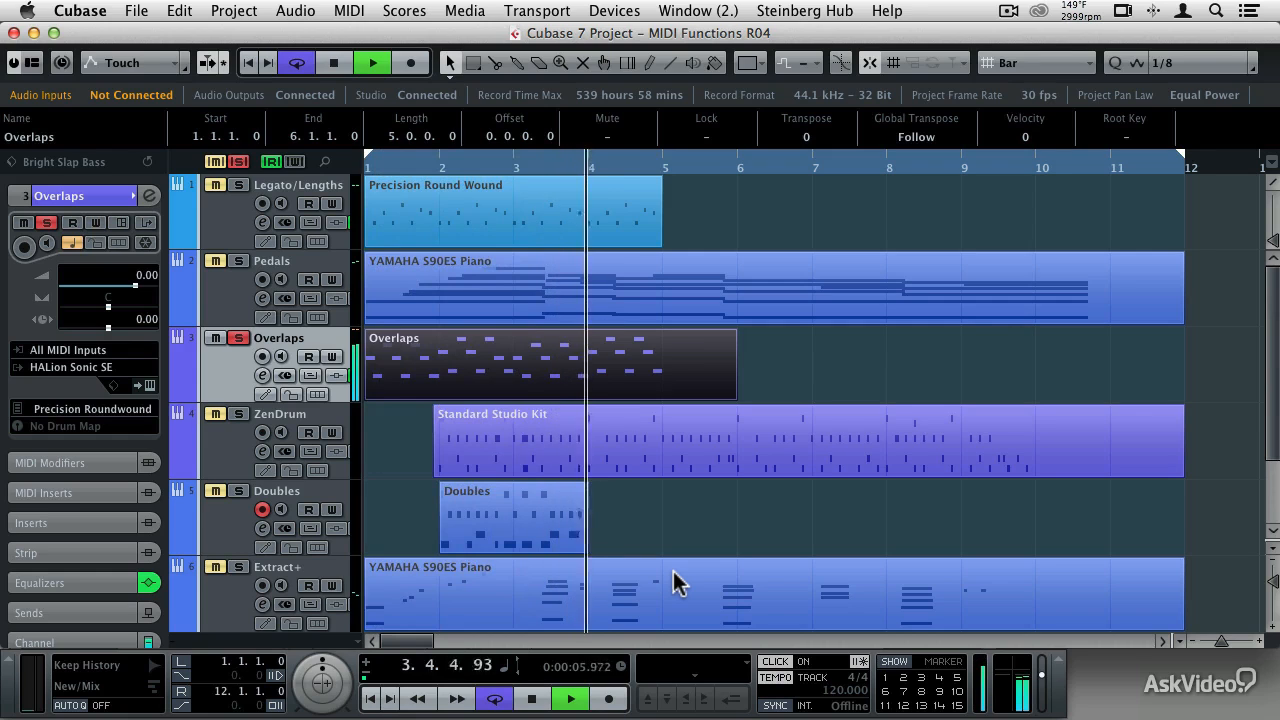
Compare the original and reversed Overlaps part by undoing and redoing the reversal during playback, then stop playback and undo the reversal
key("super+z")
key("period")
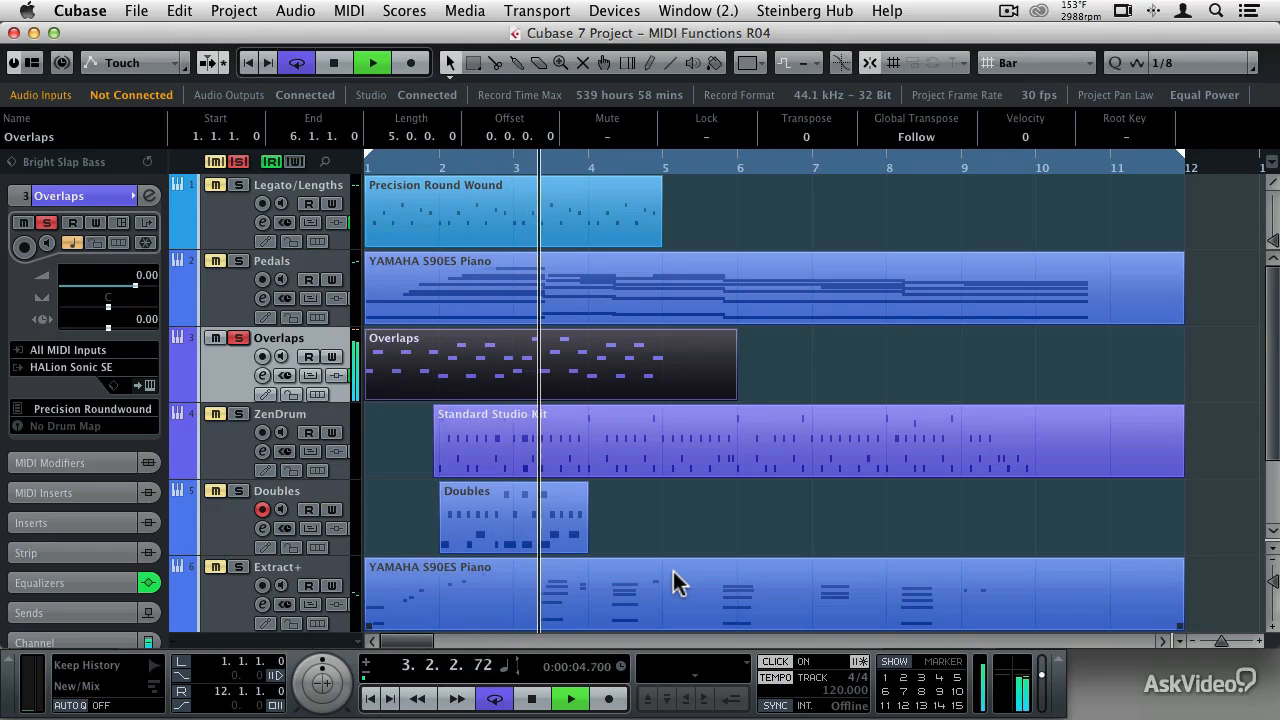
key("super+shift+z")
key("period")
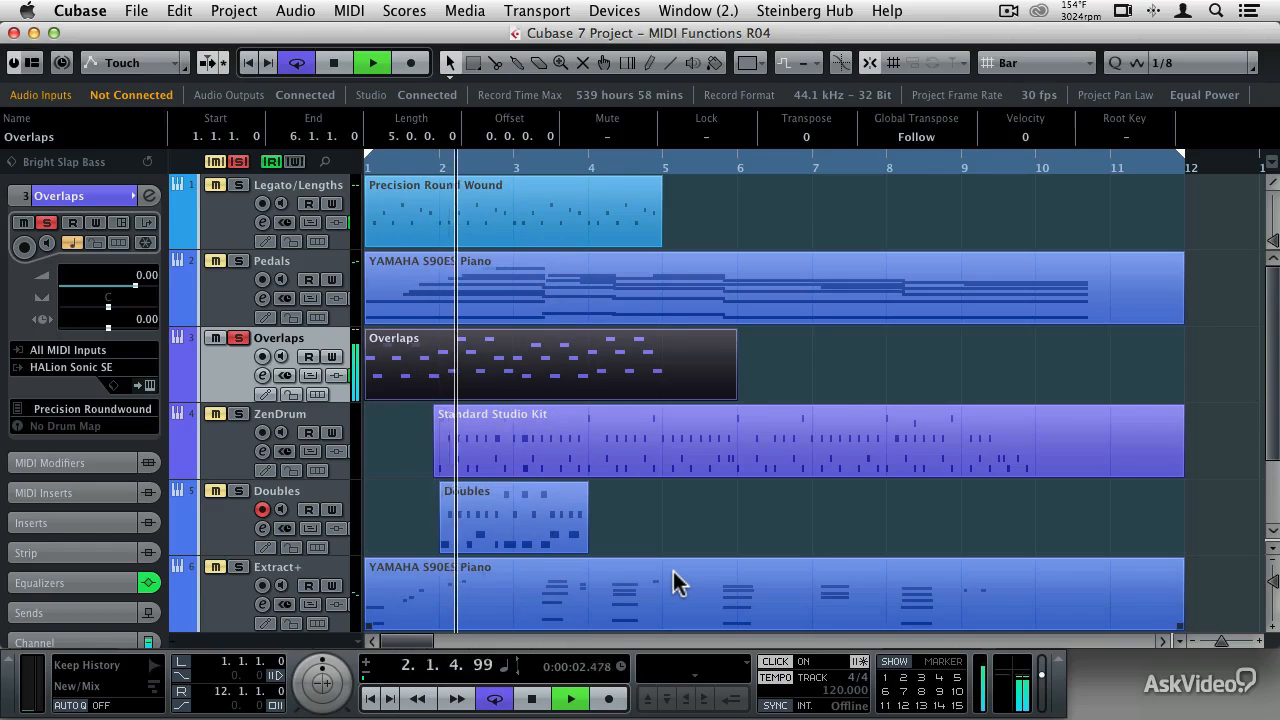
key("space")
key("super+z")
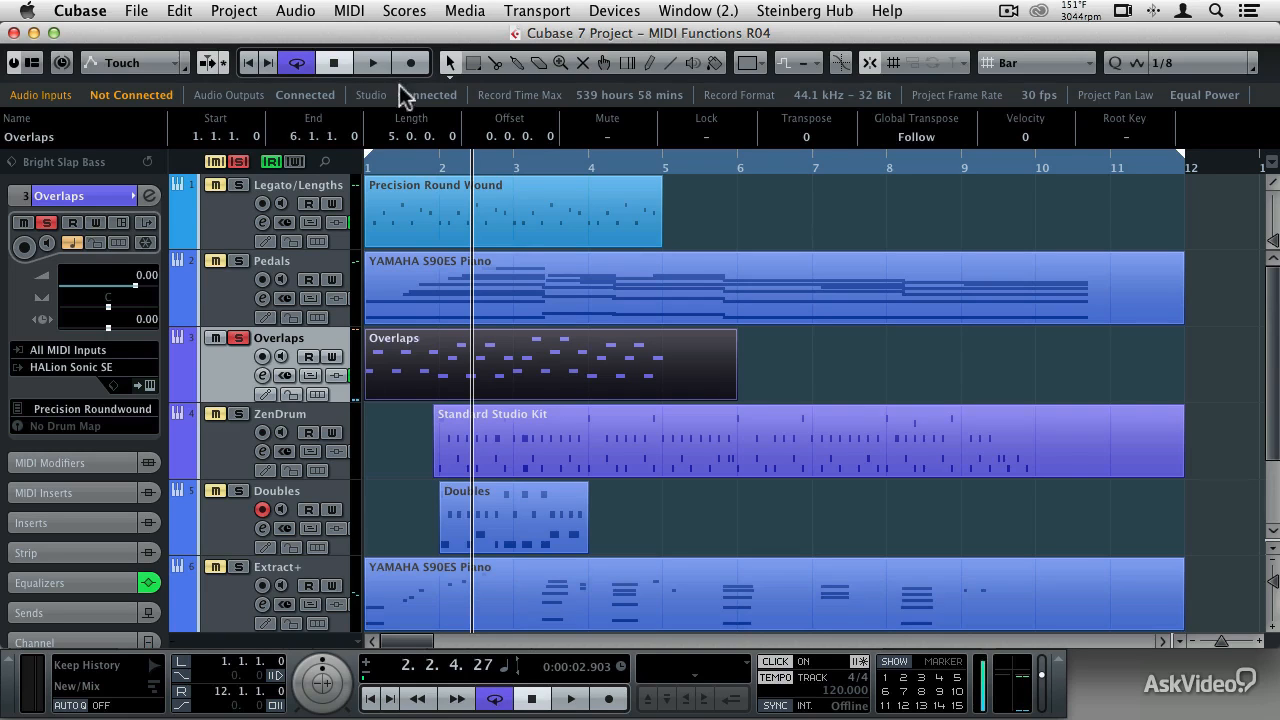
Apply the Mirror function to the Overlaps part and play it from the project start for about three bars
left_click(349, 11)
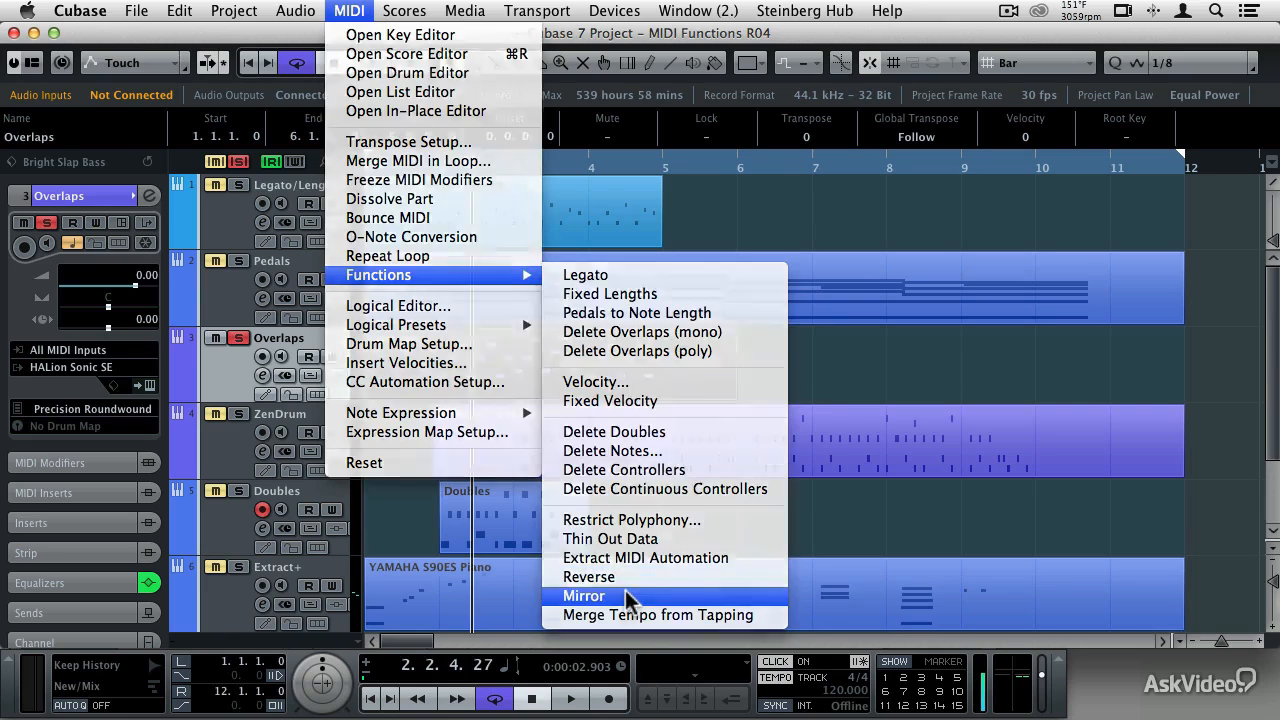
left_click(618, 596)
key("Home")
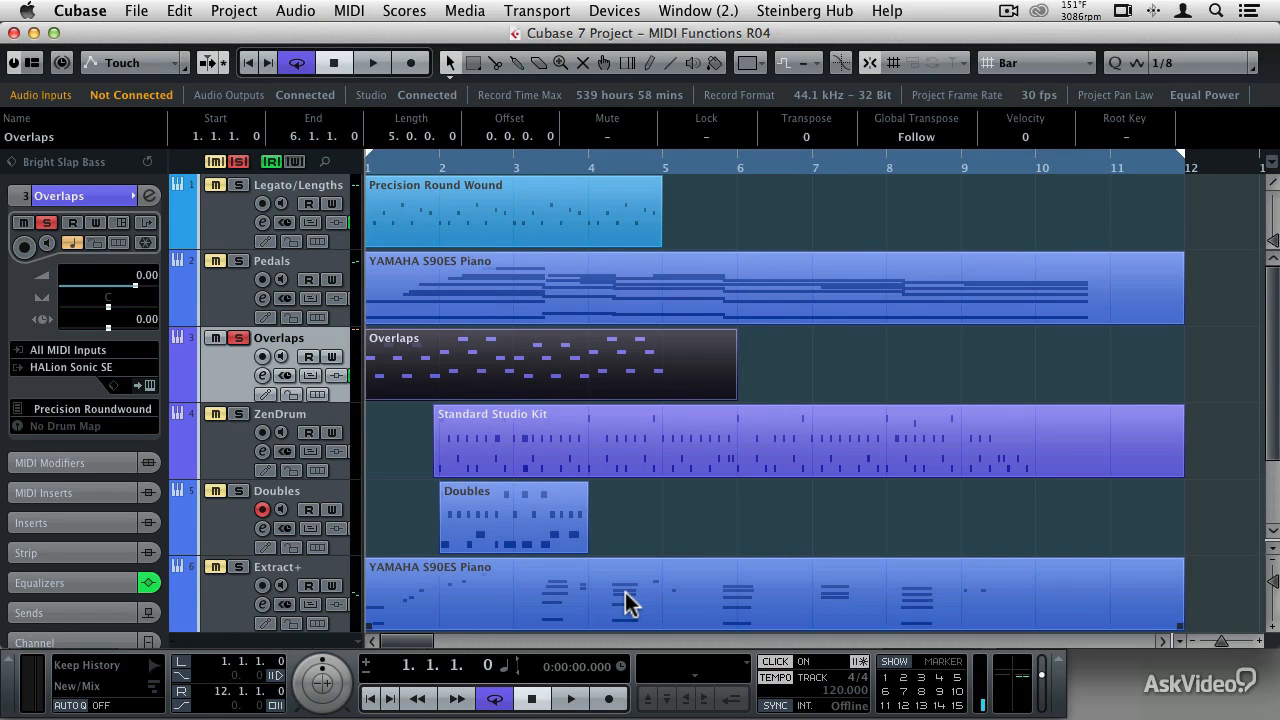
key("space")
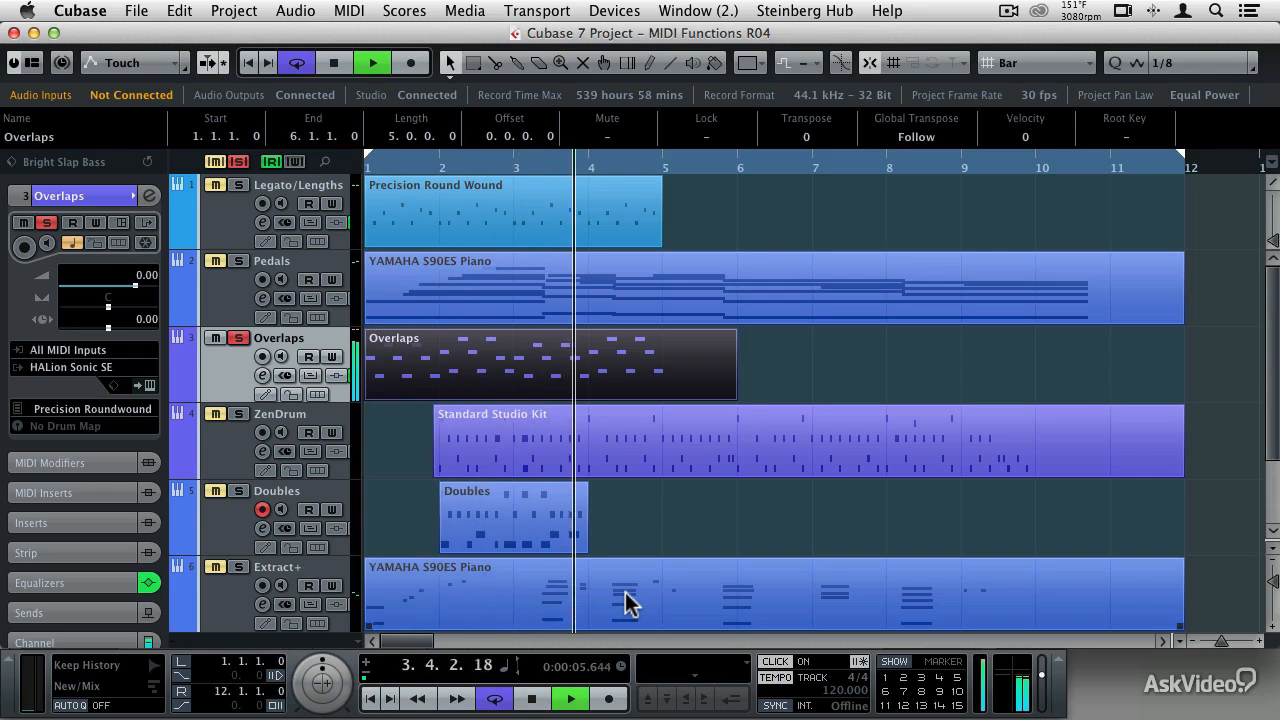
key("space")
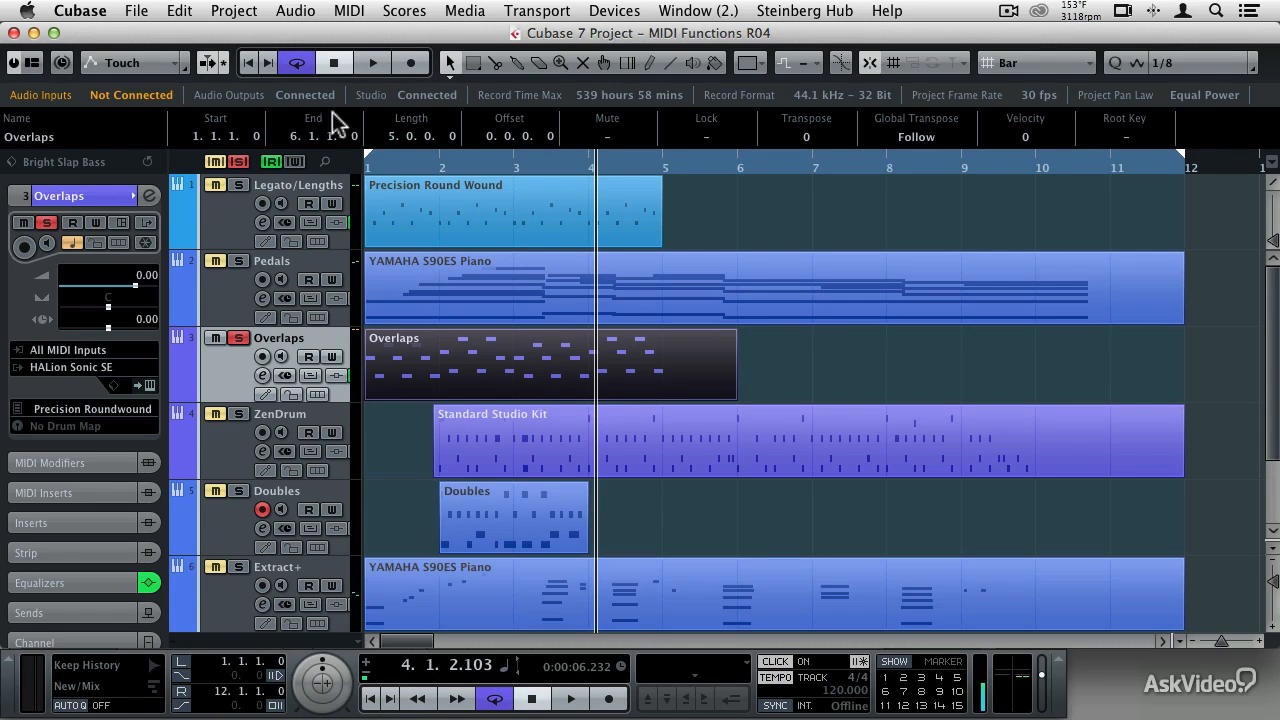
Open the list of MIDI functions for the Overlaps part
left_click(342, 14)
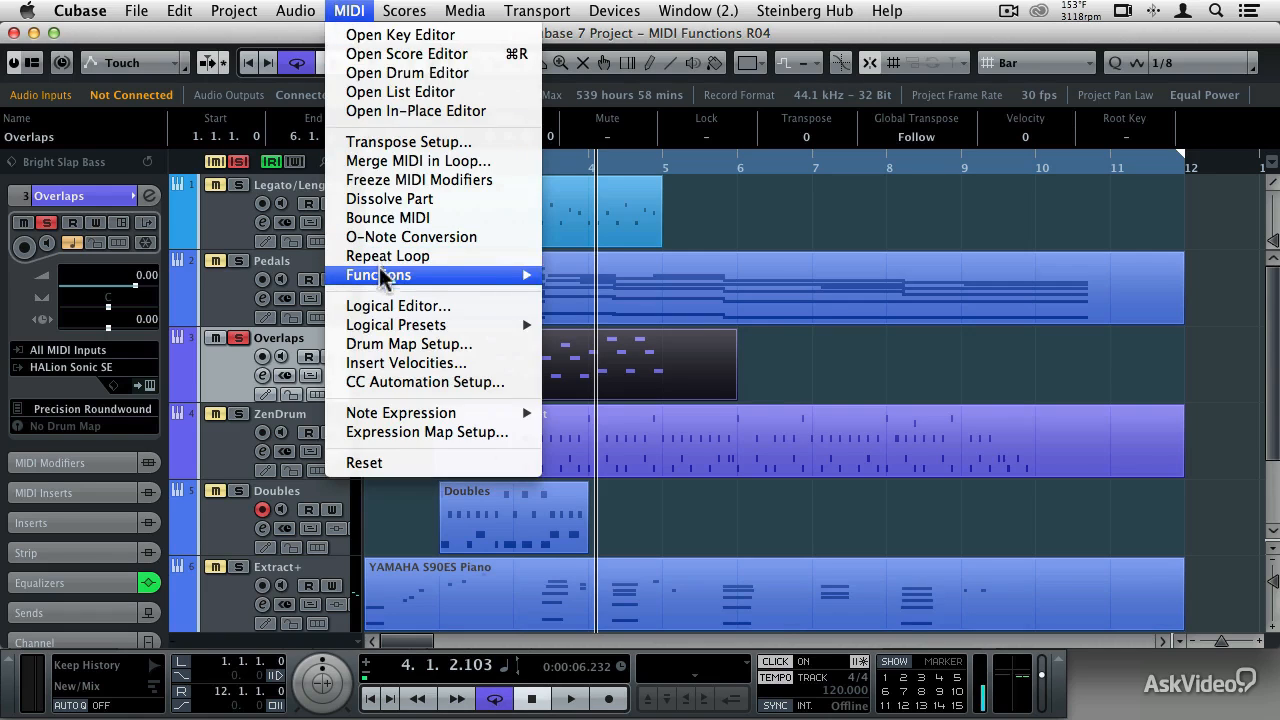
mouse_move(395, 276)
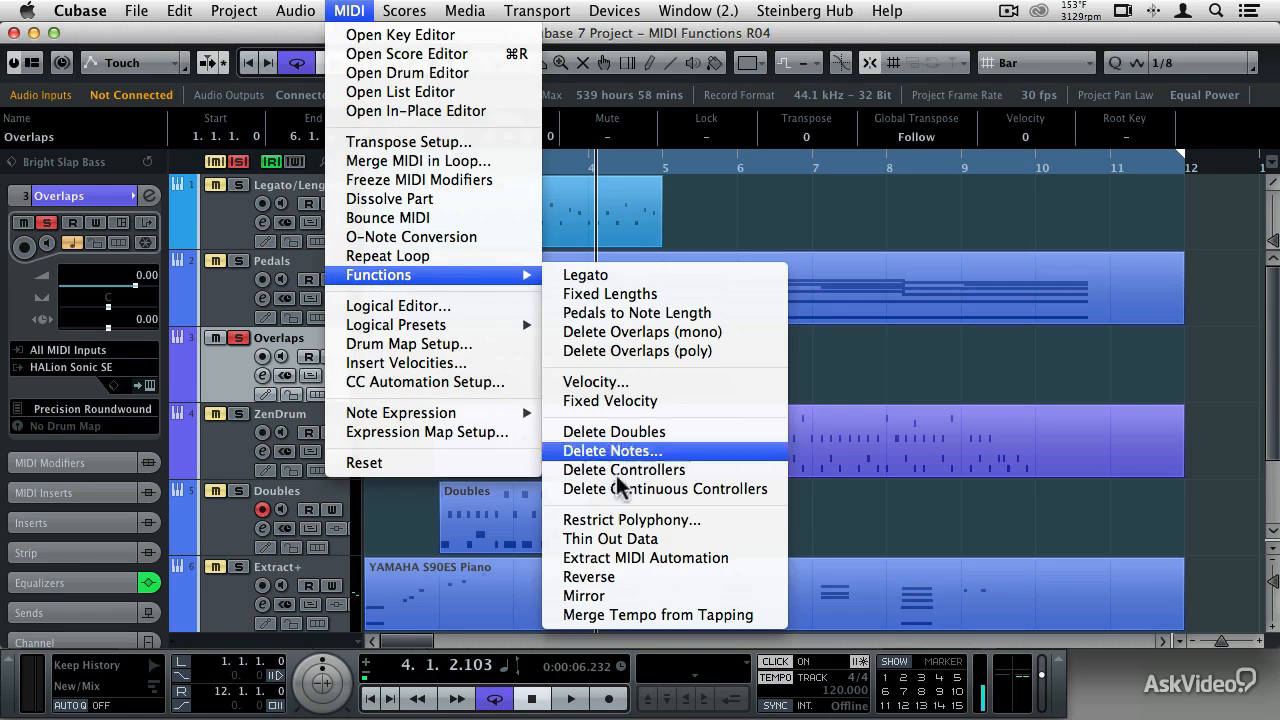